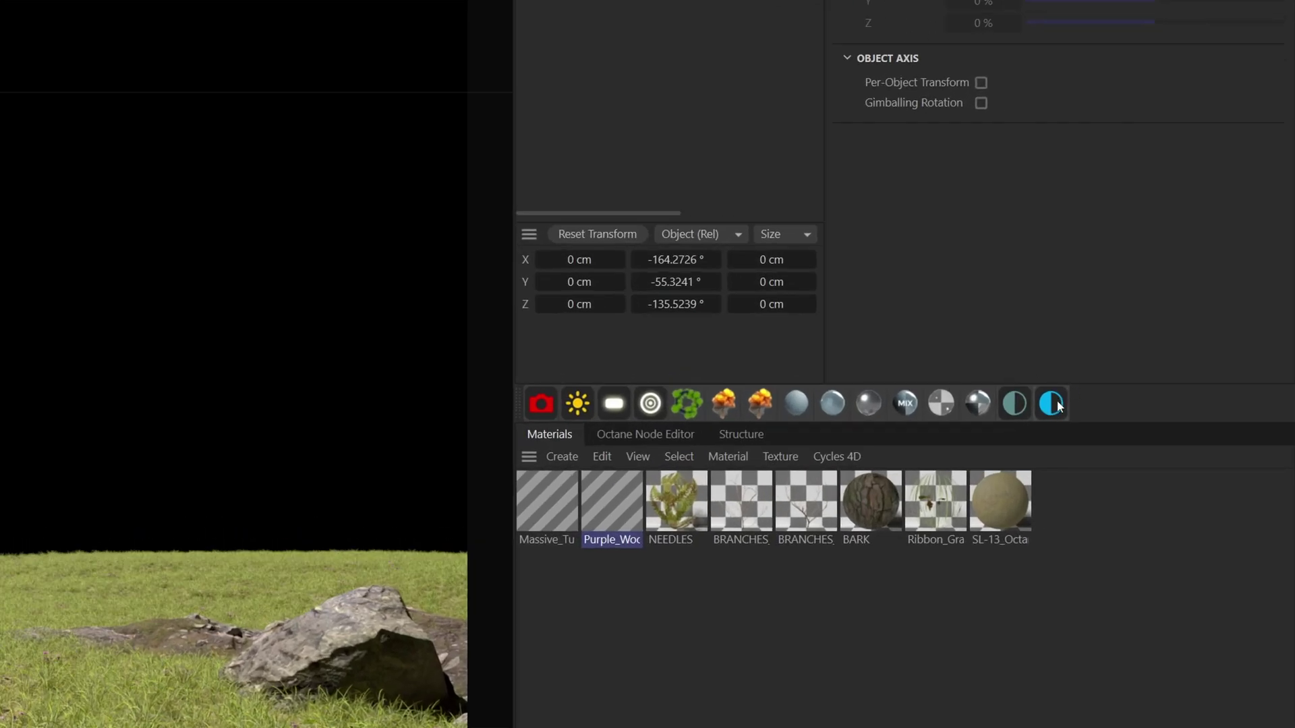
# Add an Octane HDRI sky to the scene and place it below OctaneCamera in the object list.
pyautogui.click(1056, 404)
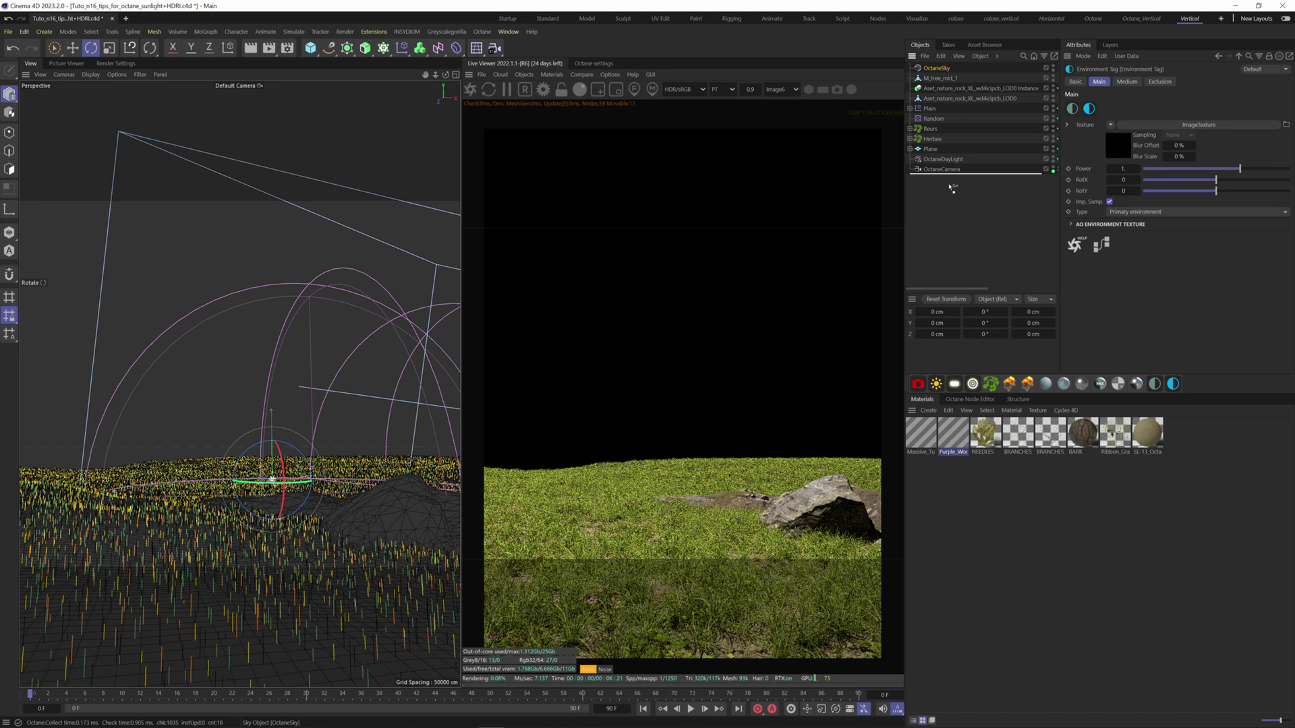
pyautogui.moveTo(951, 188); pyautogui.dragTo(952, 188)
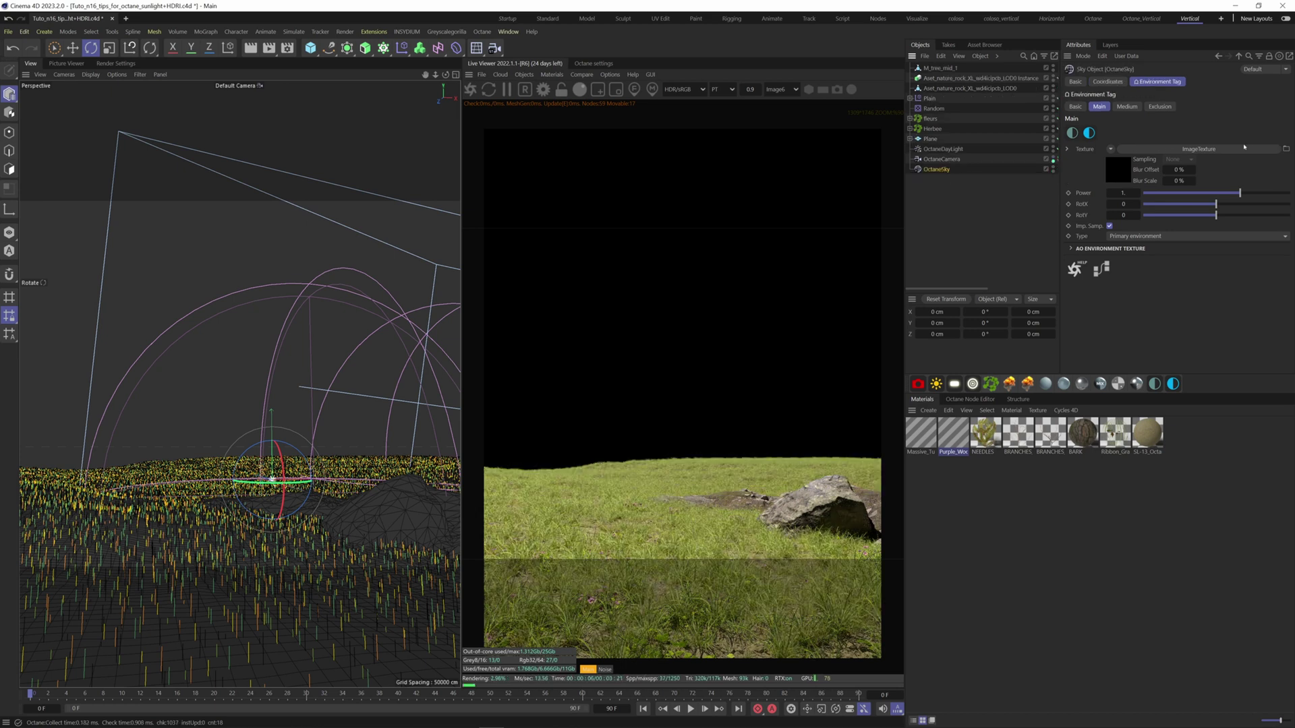
# Load 0720_v5.hdr directly as the sky's texture without copying it to the project, and raise the sky's power to about 21.
pyautogui.click(1286, 150)
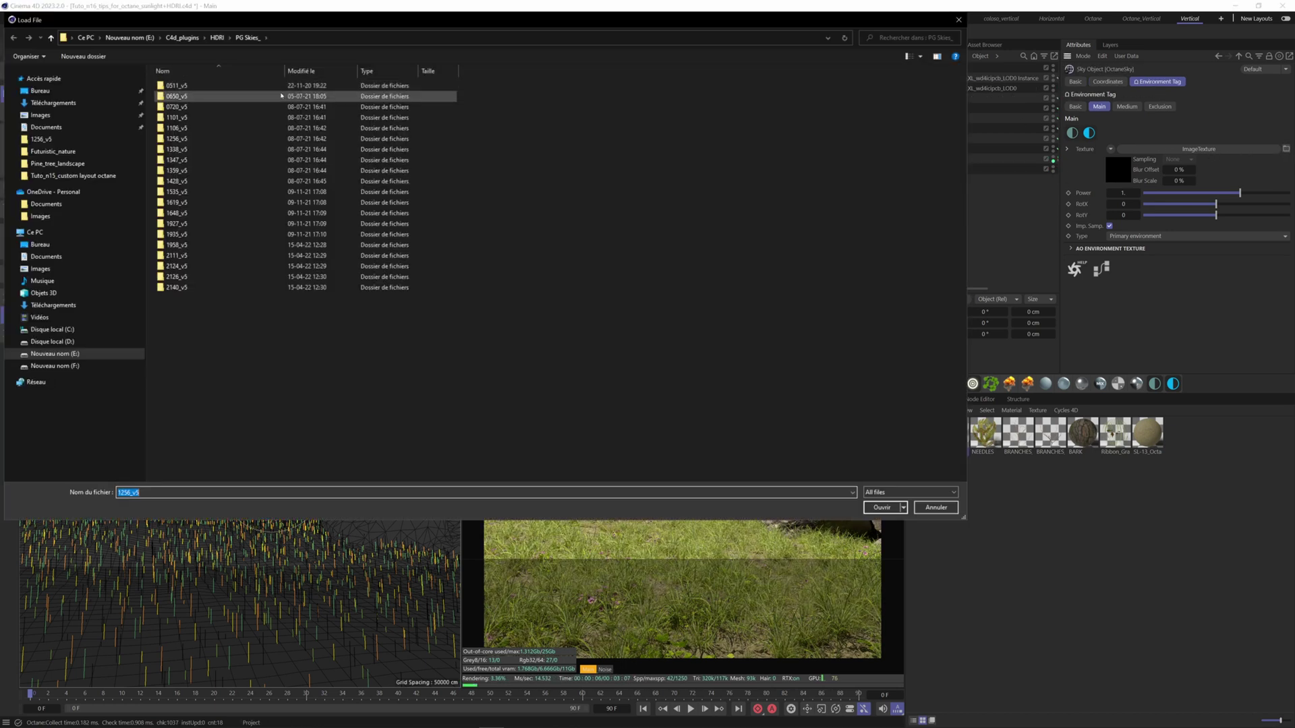
pyautogui.doubleClick(203, 95)
pyautogui.doubleClick(202, 95)
pyautogui.click(275, 38)
pyautogui.doubleClick(196, 99)
pyautogui.click(247, 38)
pyautogui.doubleClick(202, 87)
pyautogui.click(721, 413)
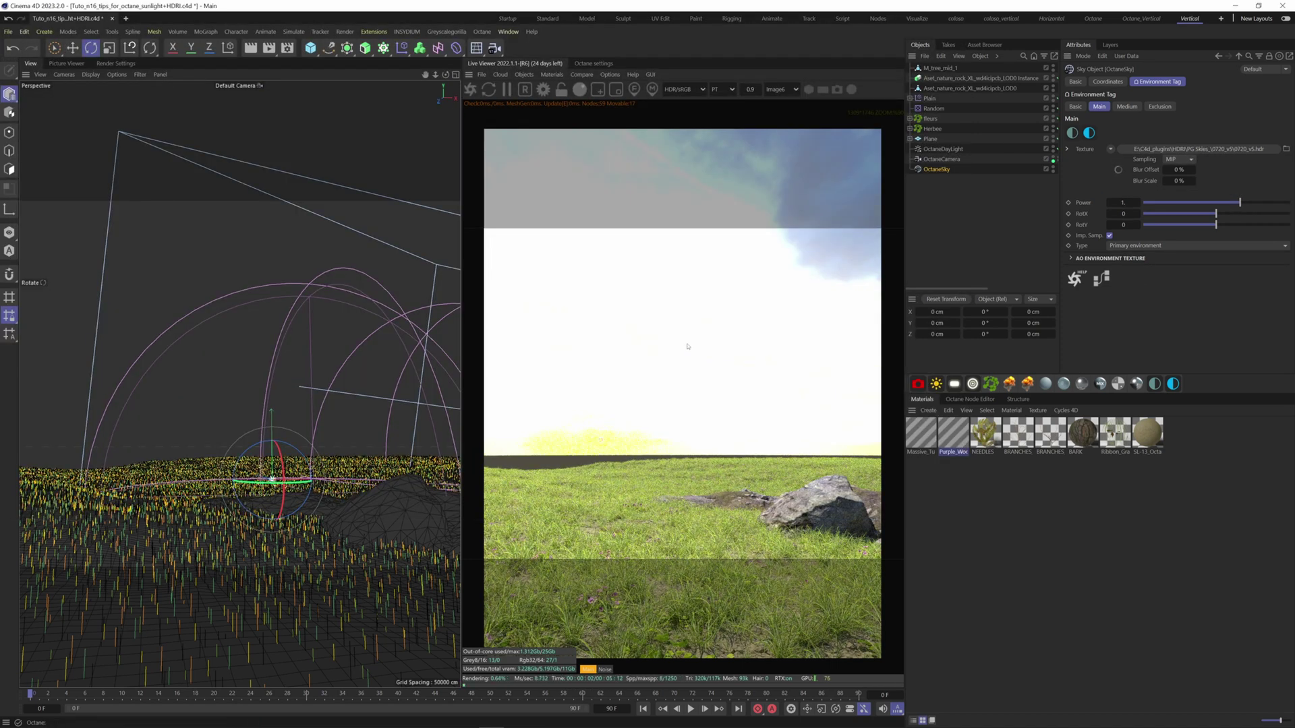
pyautogui.moveTo(1218, 203); pyautogui.dragTo(1288, 203)
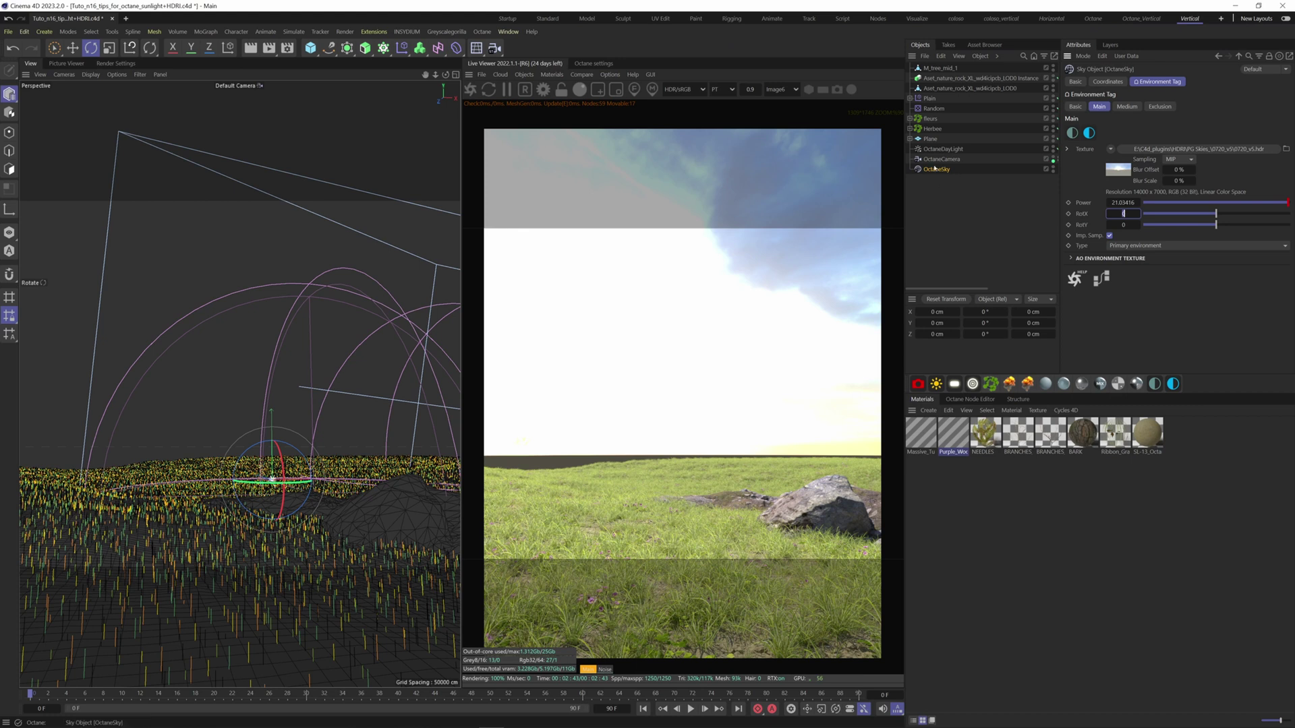
# Load 0720_v5.hdr into the ImageTexture shader of the fresh OctaneSky without copying the file to the project.
pyautogui.moveTo(935, 169)
pyautogui.mouseDown()
pyautogui.moveTo(936, 73)
pyautogui.moveTo(951, 170)
pyautogui.mouseUp()
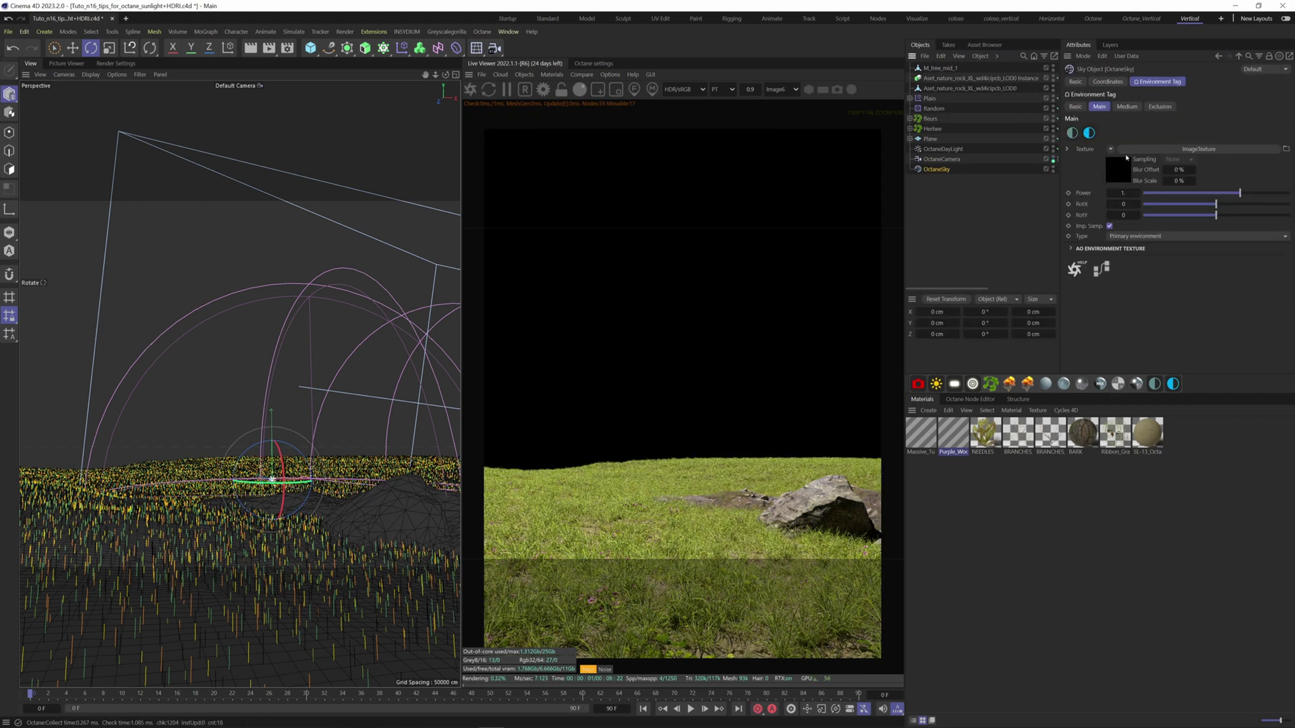
pyautogui.click(1197, 147)
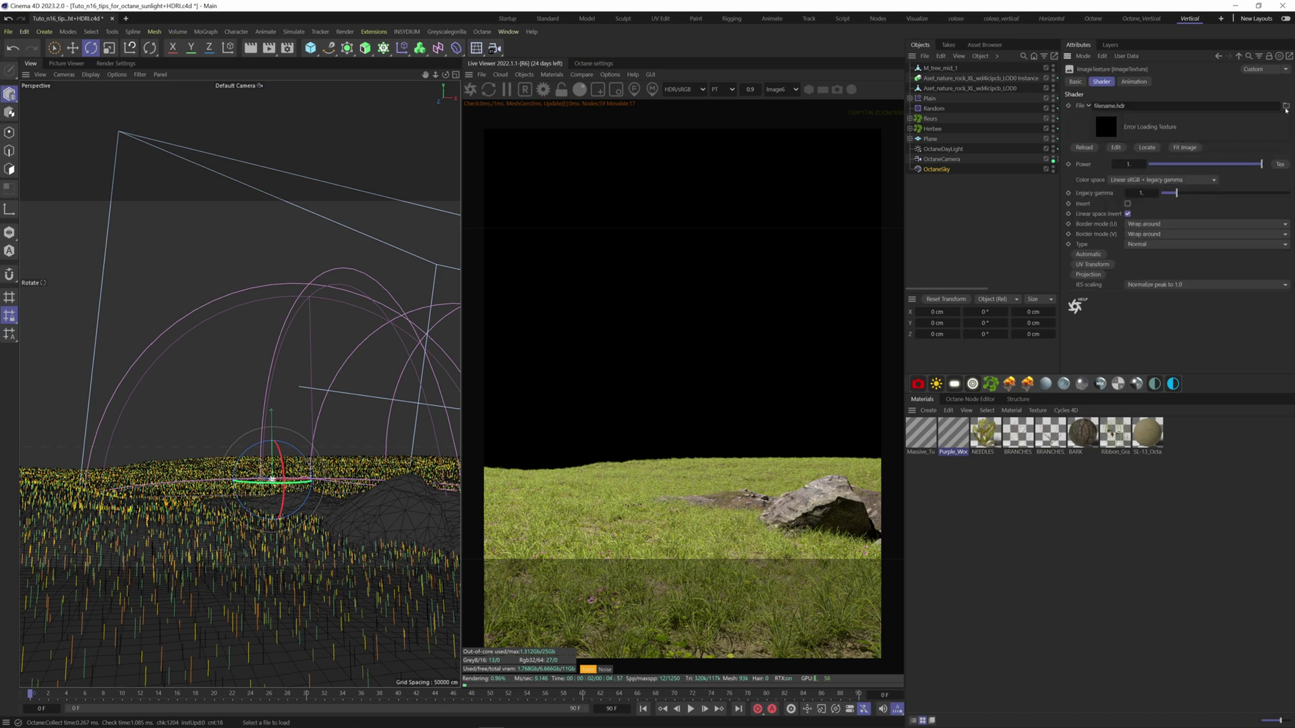
pyautogui.click(1286, 106)
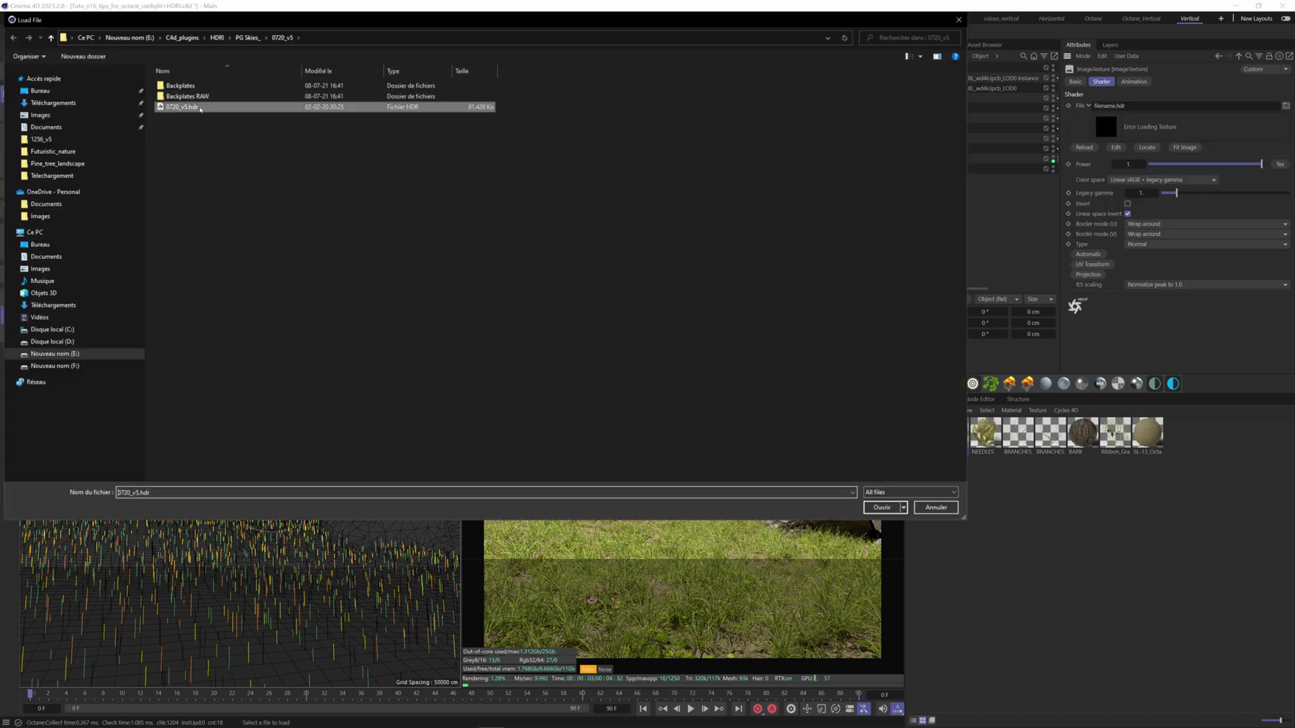
pyautogui.doubleClick(270, 105)
pyautogui.click(735, 413)
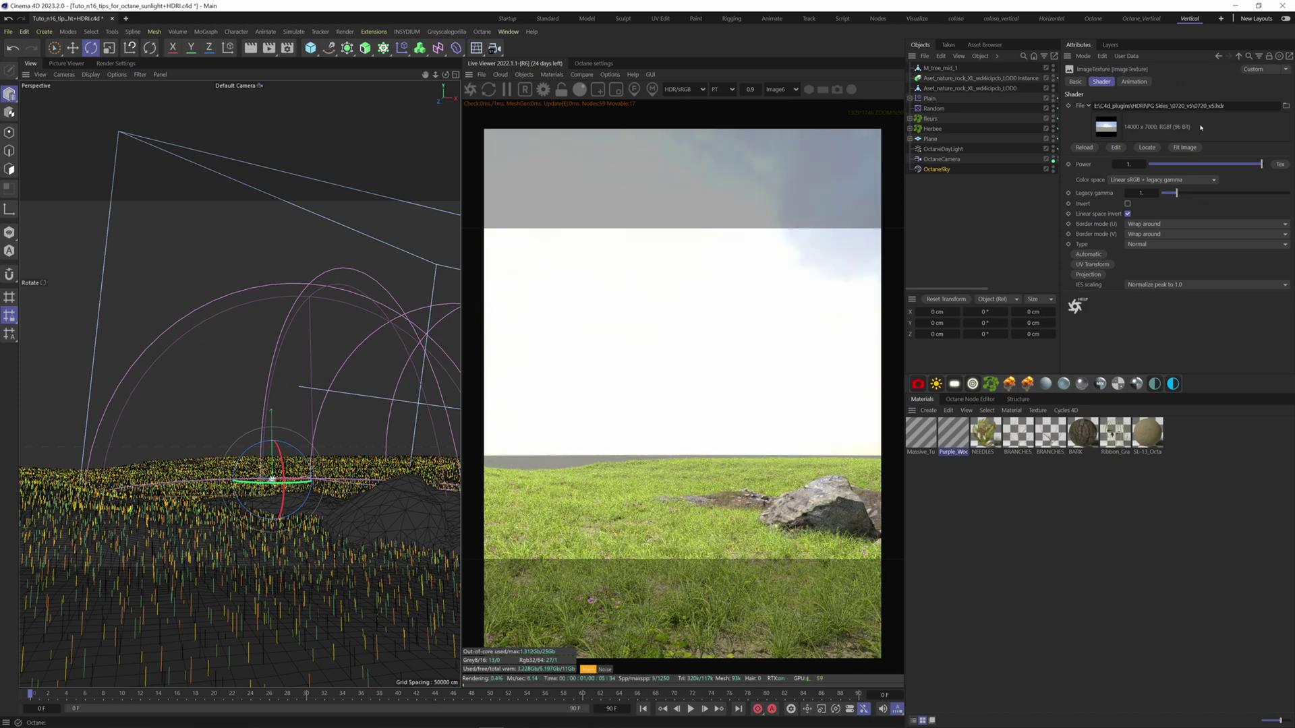
# Lower the HDRI image texture's power to about 0.14 and adjust the sky's RotX.
pyautogui.moveTo(1261, 164); pyautogui.dragTo(1166, 164)
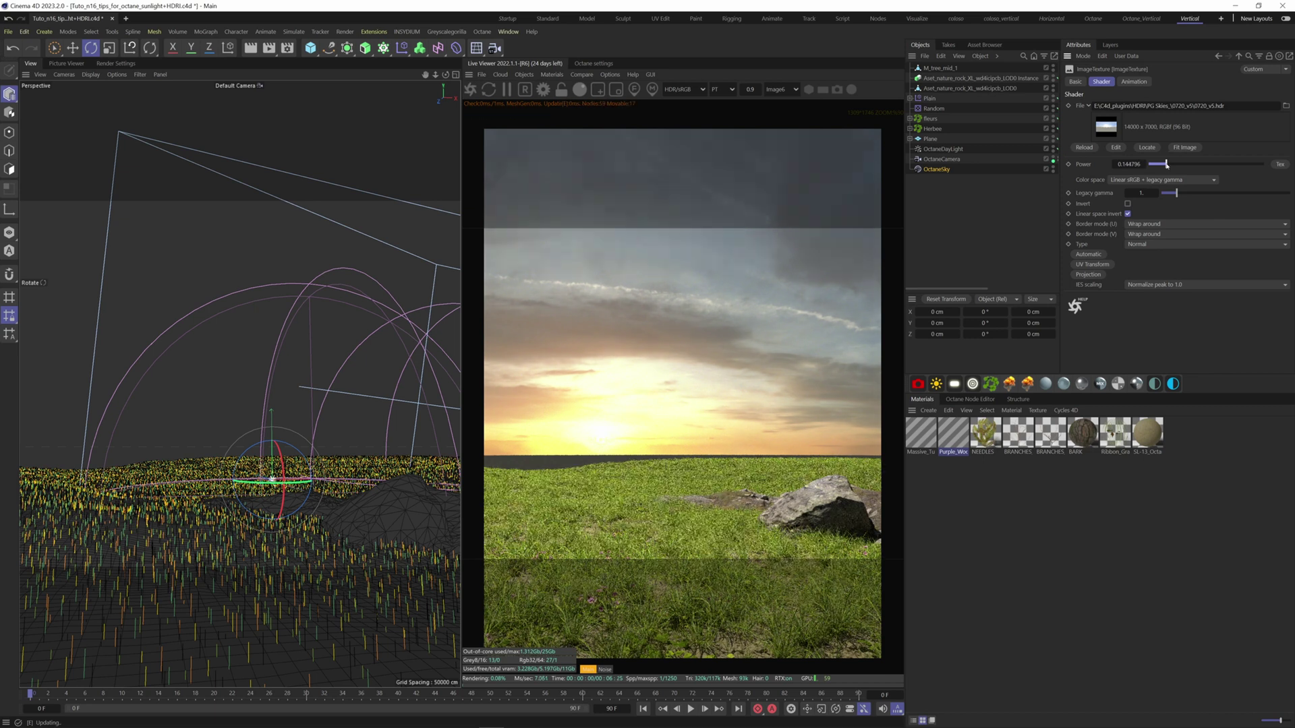
pyautogui.click(1218, 56)
pyautogui.moveTo(1222, 206); pyautogui.dragTo(1220, 205)
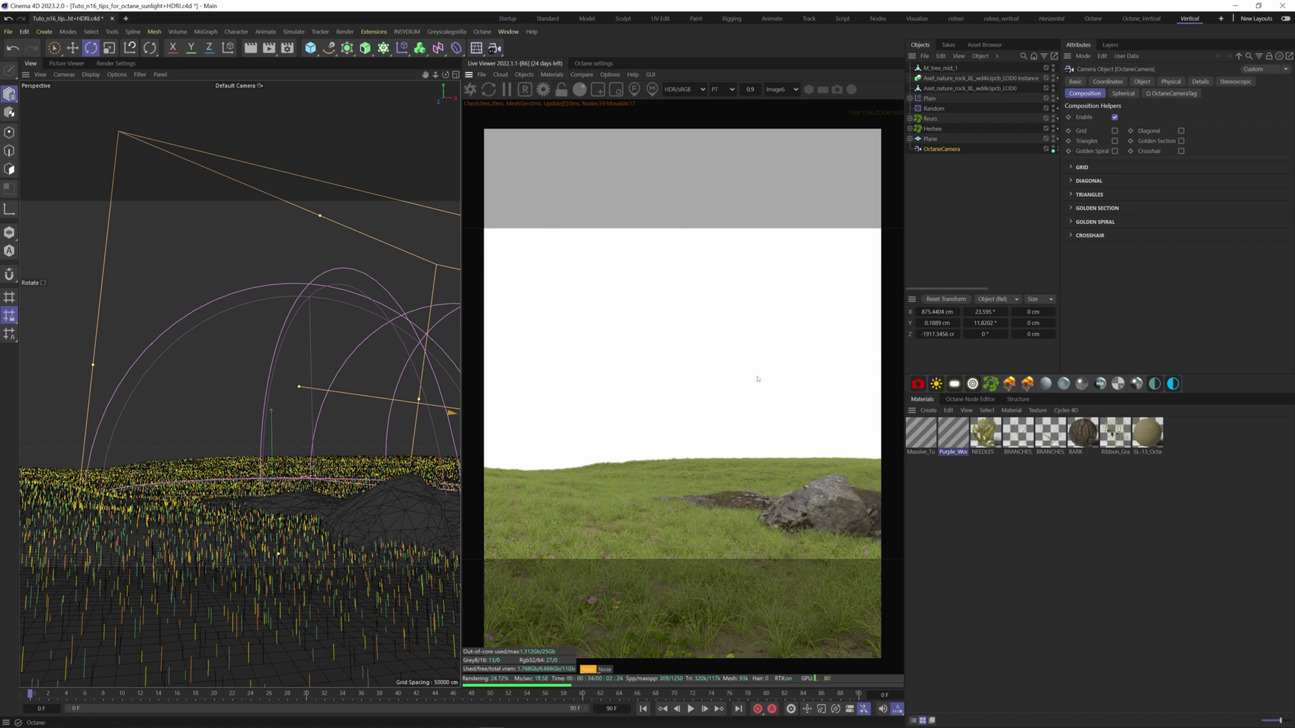
# Darken the default environment color in the Octane environment settings and return to the Live Viewer.
pyautogui.click(543, 91)
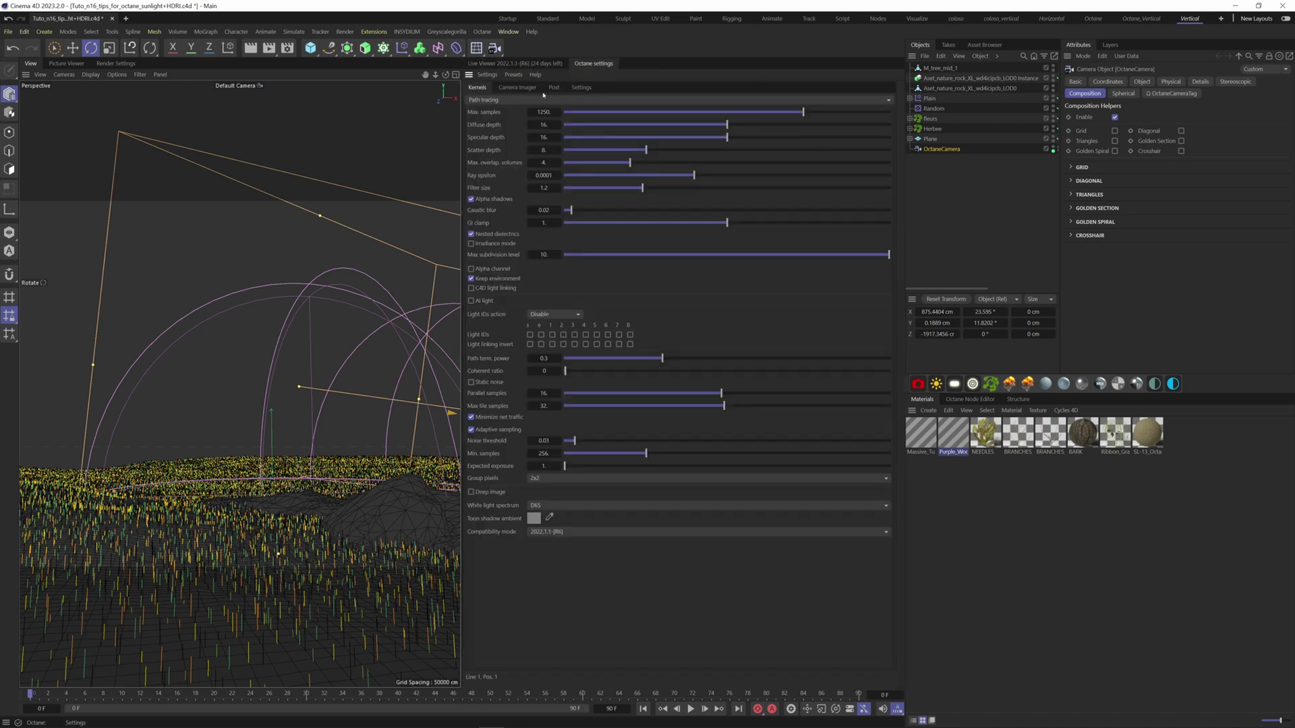
pyautogui.click(580, 88)
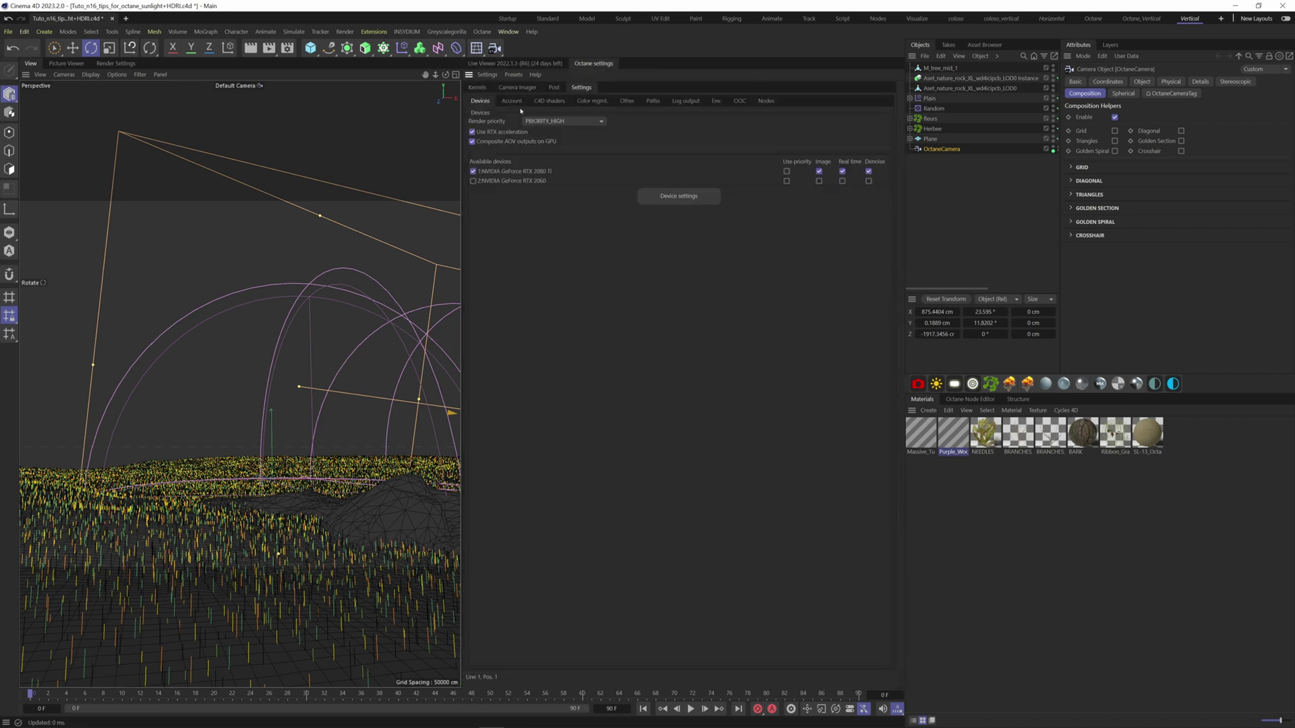
pyautogui.click(715, 101)
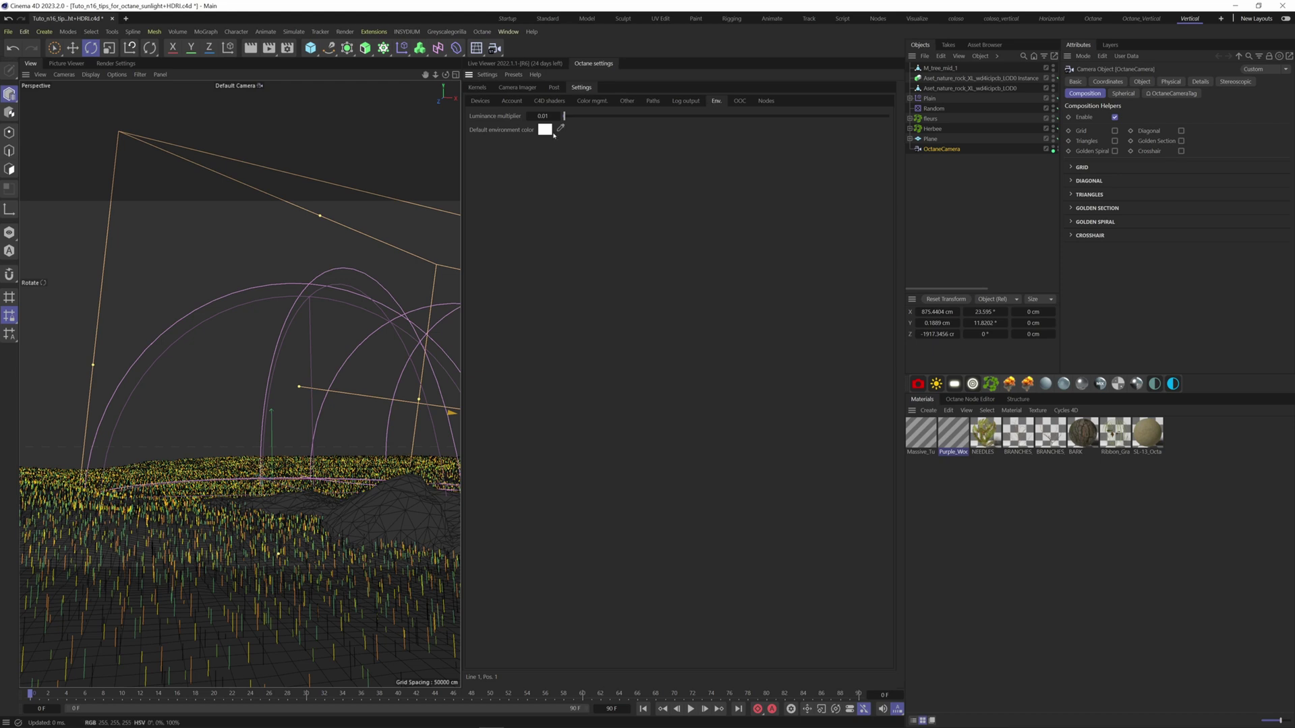
pyautogui.click(545, 129)
pyautogui.moveTo(500, 180); pyautogui.dragTo(502, 253)
pyautogui.click(534, 64)
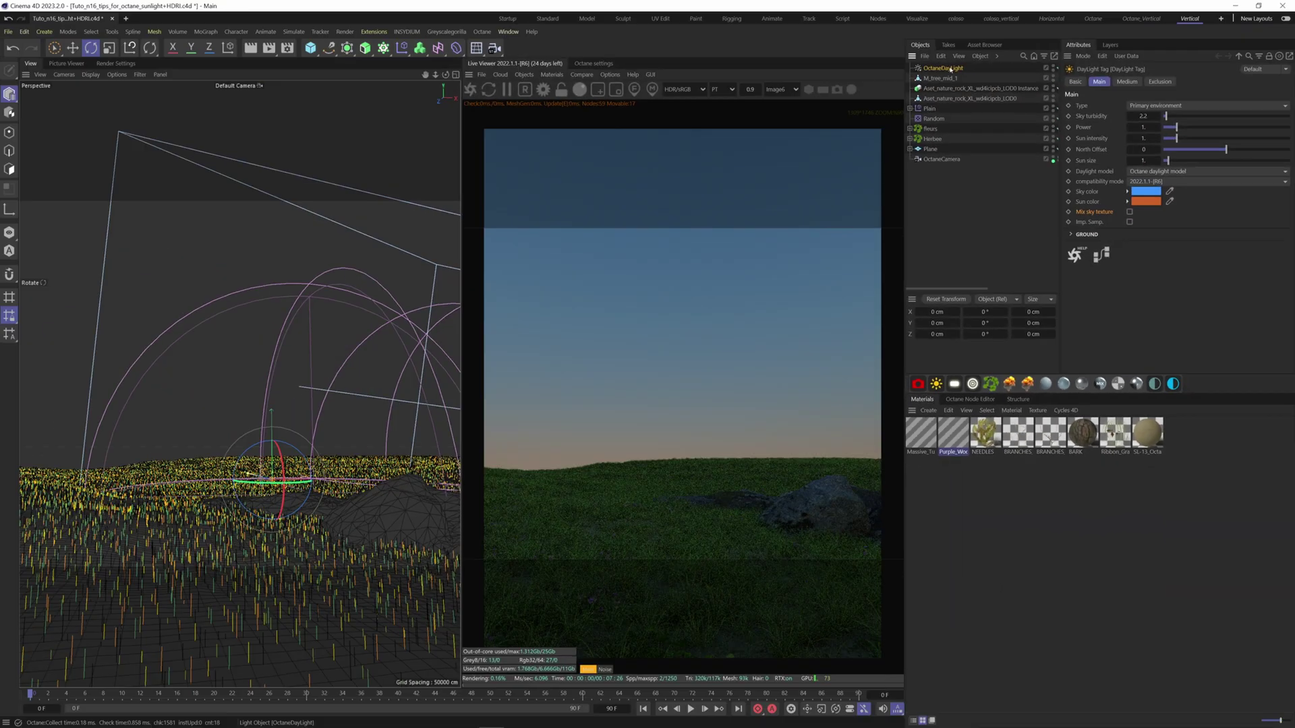
# Move OctaneDayLight below OctaneCamera and rotate it to about -157.8°, -39.1°, -117.4° to raise the sun.
pyautogui.moveTo(942, 68); pyautogui.dragTo(971, 162)
pyautogui.moveTo(266, 472)
pyautogui.mouseDown()
pyautogui.moveTo(305, 547)
pyautogui.moveTo(267, 438)
pyautogui.moveTo(266, 486)
pyautogui.moveTo(259, 472)
pyautogui.mouseUp()
# Add an OctaneSky with 0720_v5.hdr in its ImageTexture shader, without a project copy, and place it below OctaneDayLight.
pyautogui.click(1081, 400)
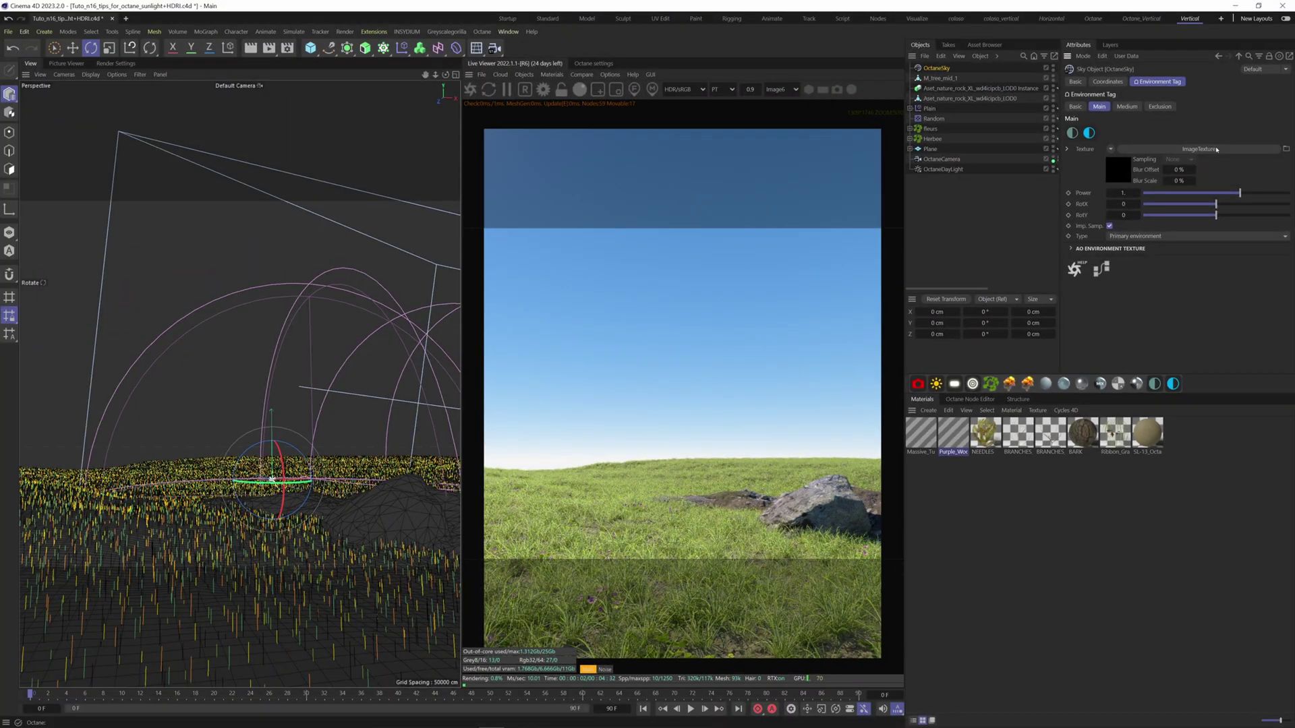
pyautogui.click(1217, 149)
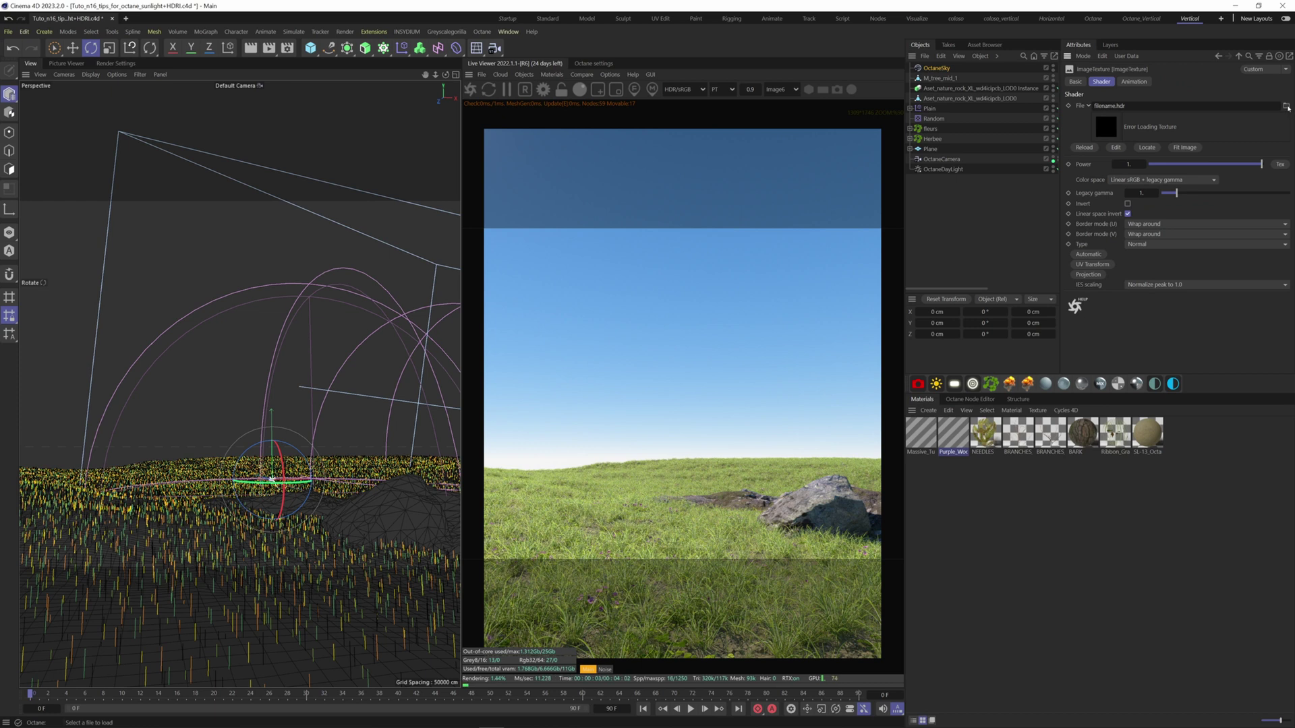
pyautogui.click(1285, 106)
pyautogui.doubleClick(200, 108)
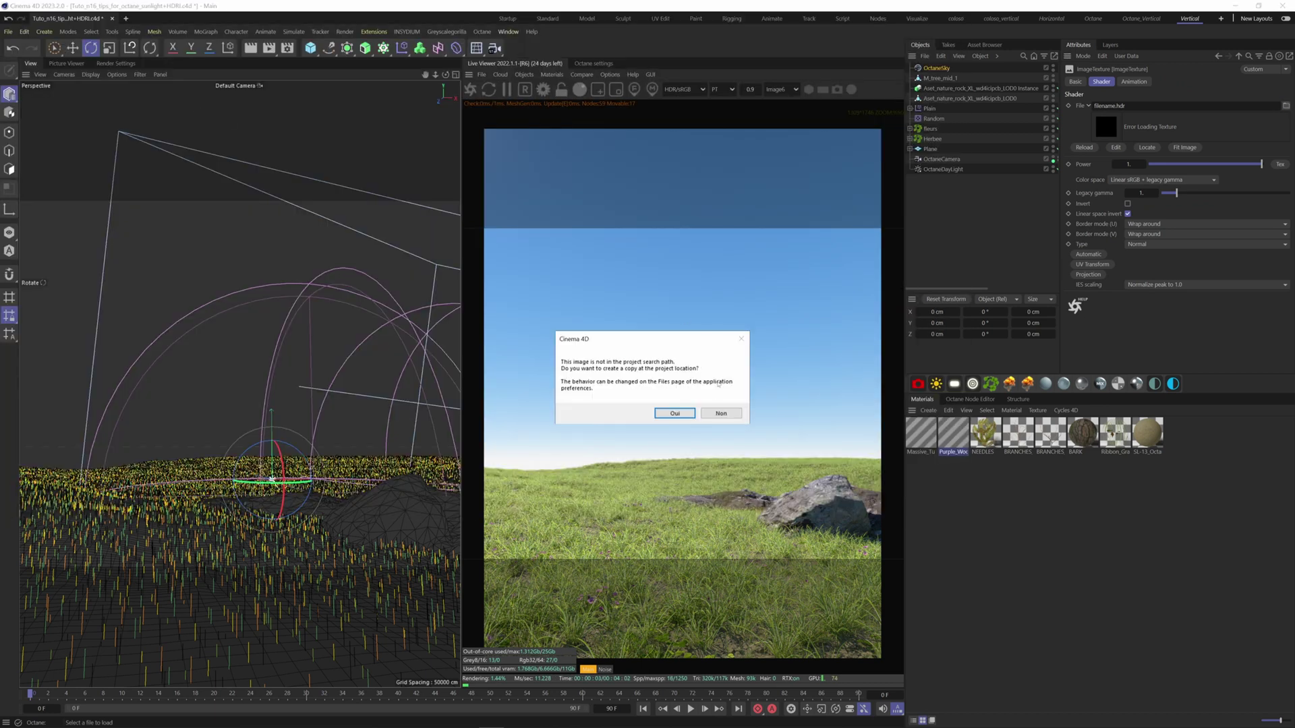
pyautogui.click(716, 413)
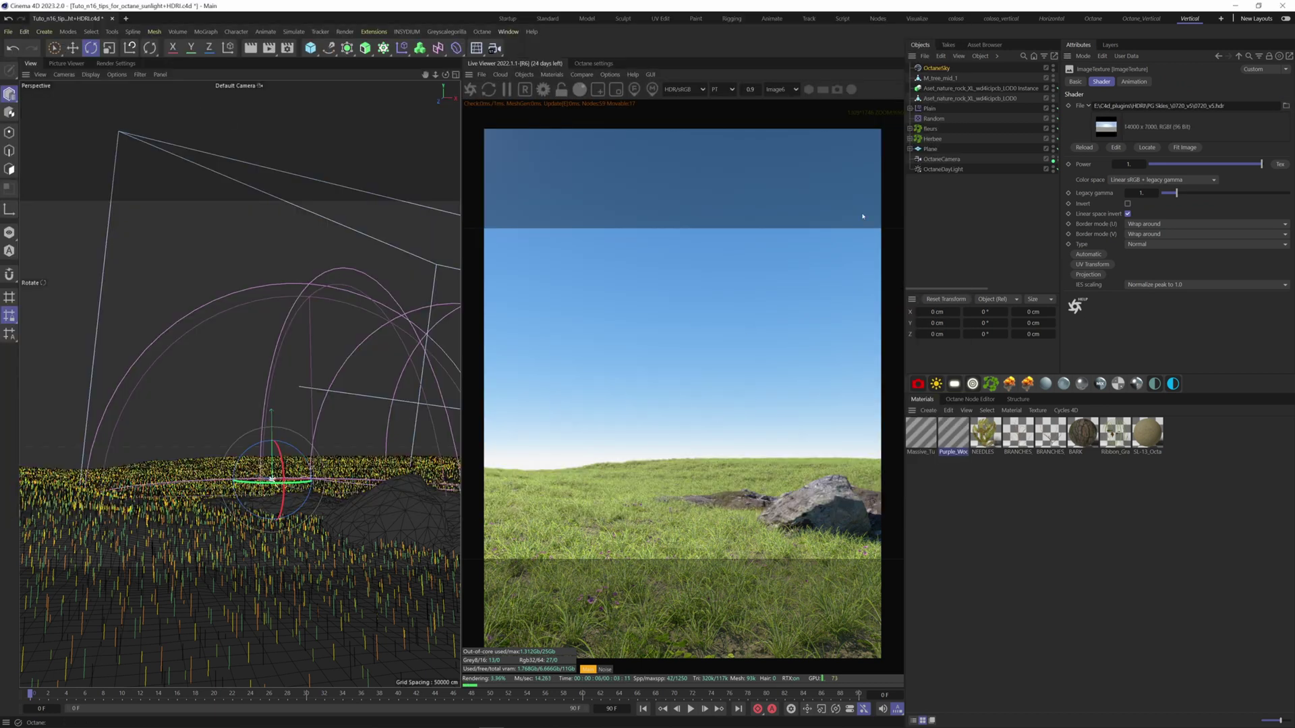
pyautogui.moveTo(935, 67); pyautogui.dragTo(951, 167)
# Enable Mix sky texture on OctaneDayLight and lower the power of the OctaneSky's HDRI image texture.
pyautogui.click(939, 160)
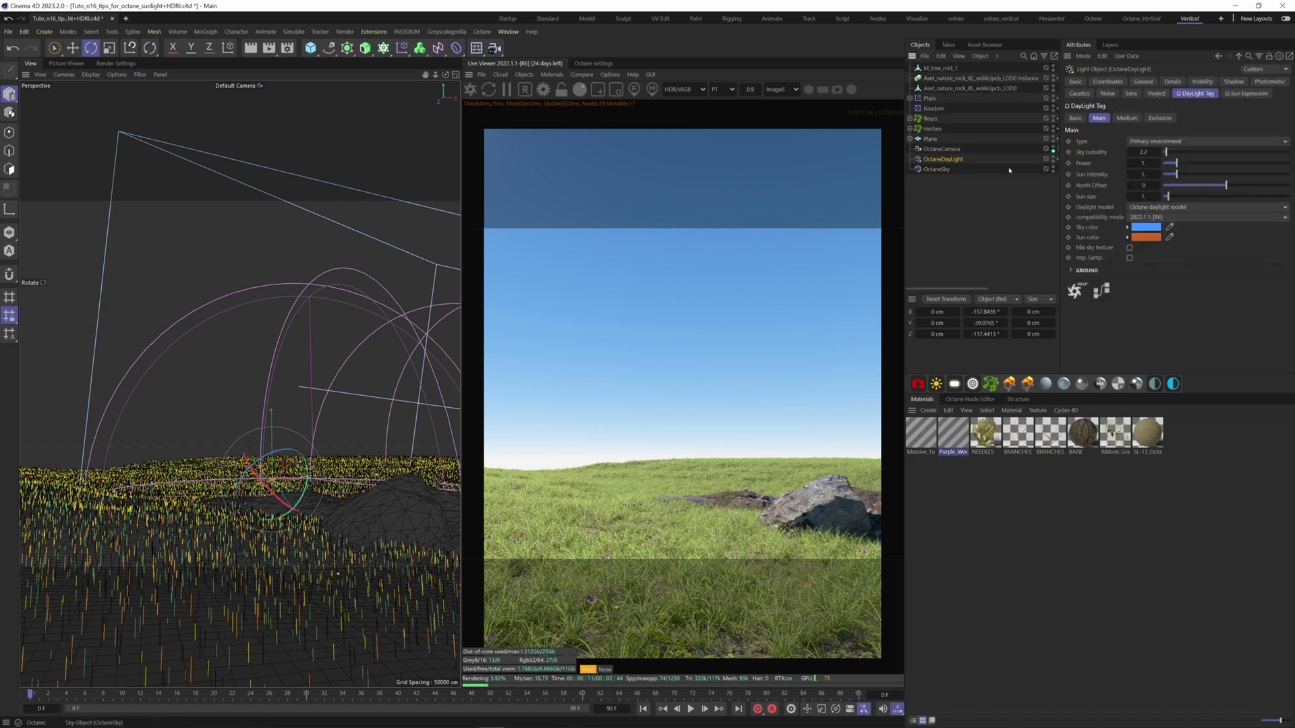
pyautogui.click(1130, 248)
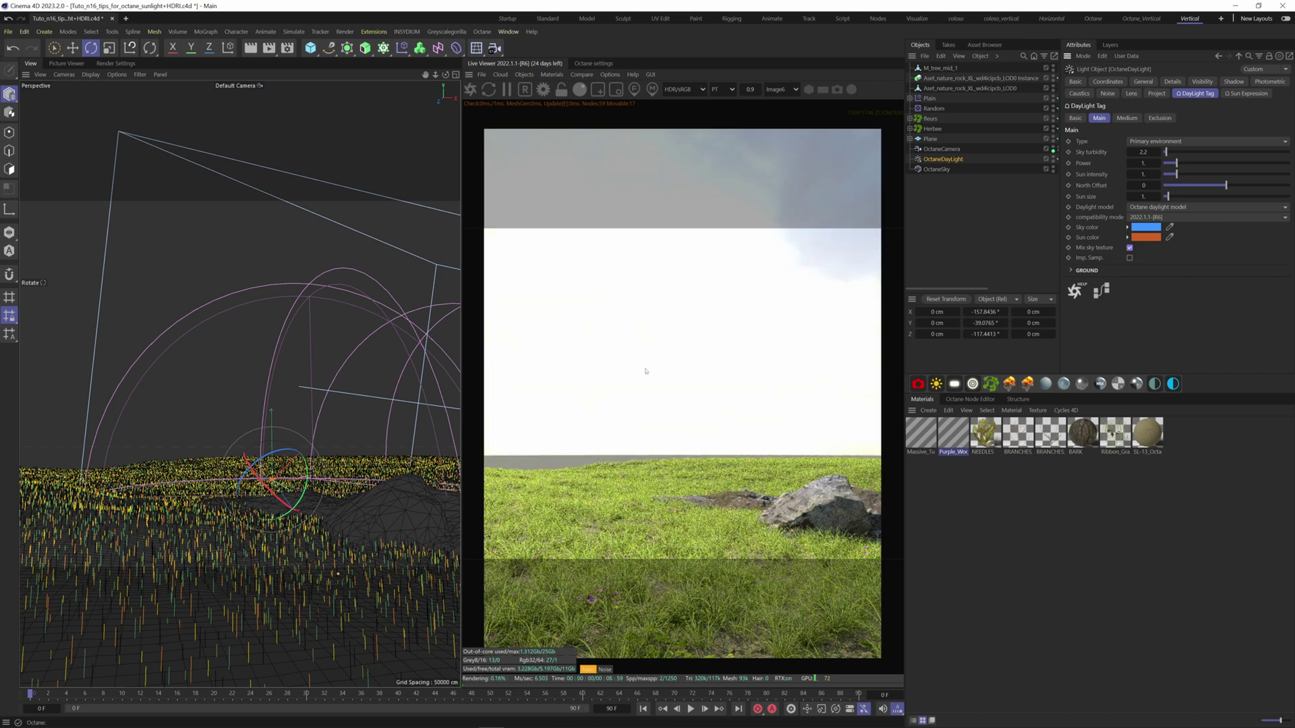
pyautogui.click(936, 169)
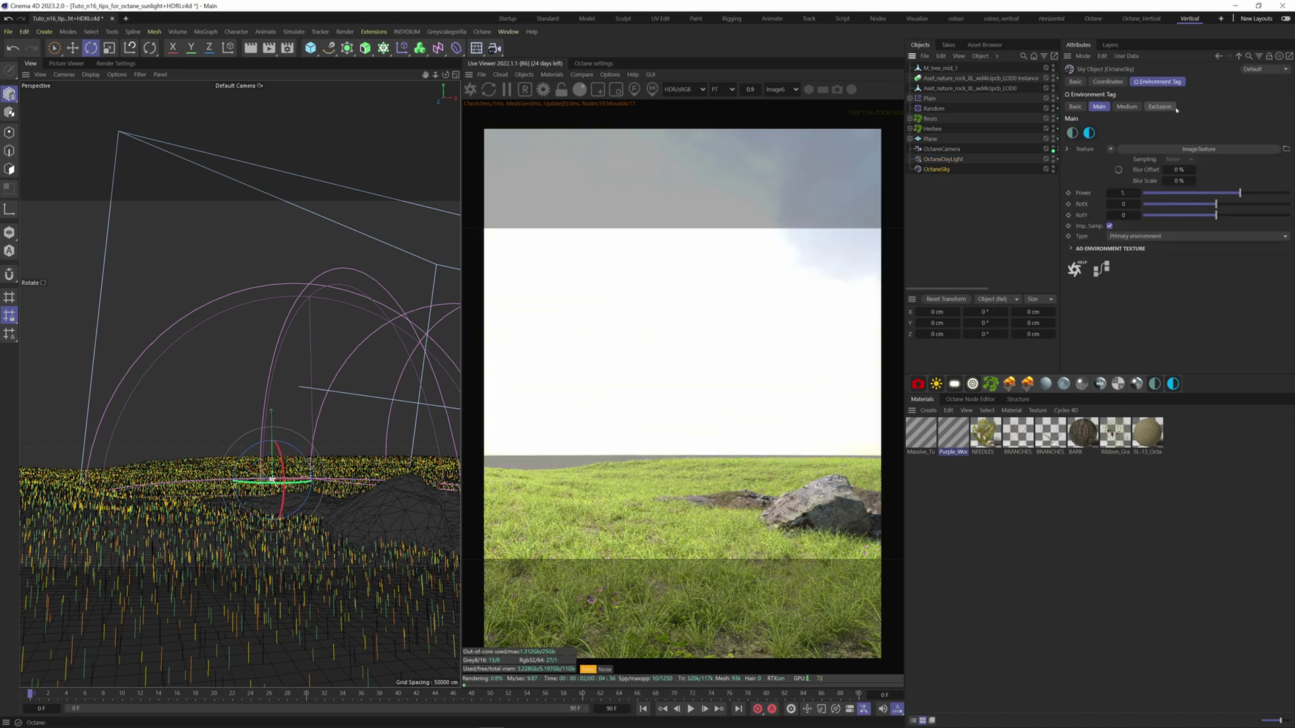
pyautogui.click(1196, 151)
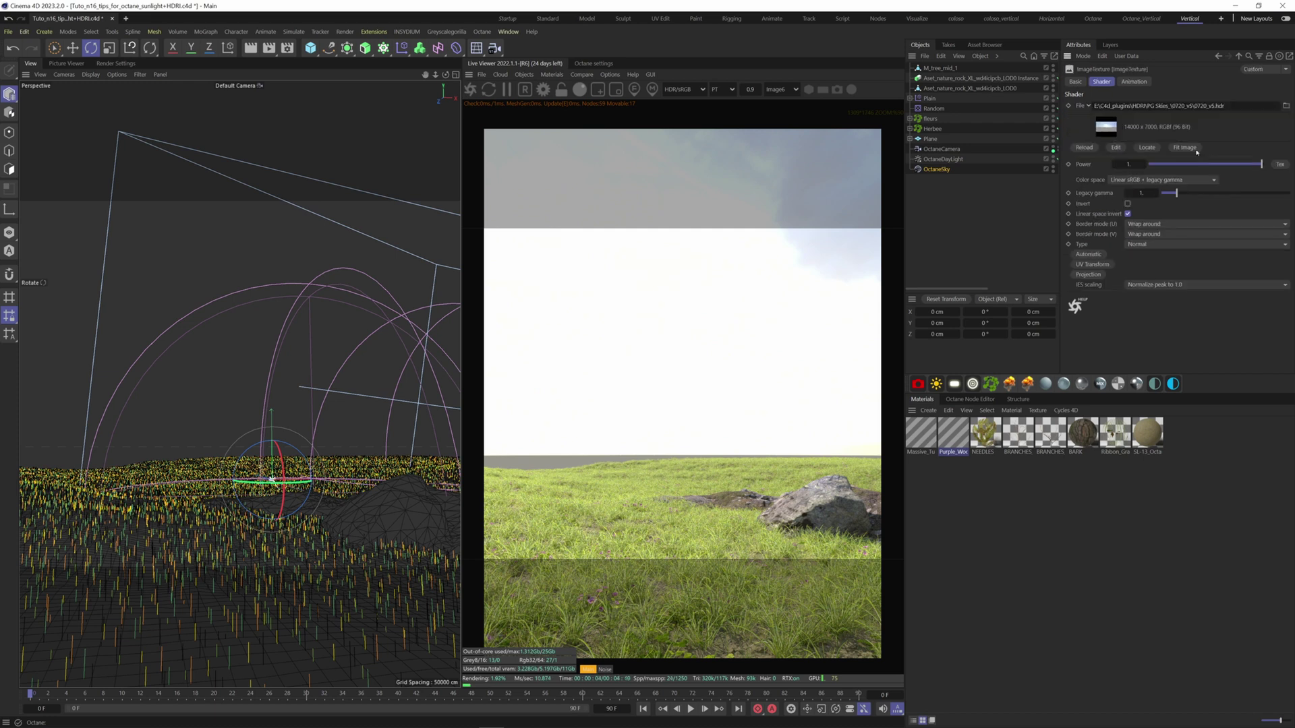
pyautogui.moveTo(1257, 168); pyautogui.dragTo(1165, 165)
# Rotate OctaneDayLight to change the direction of the sunlight over the landscape.
pyautogui.click(942, 160)
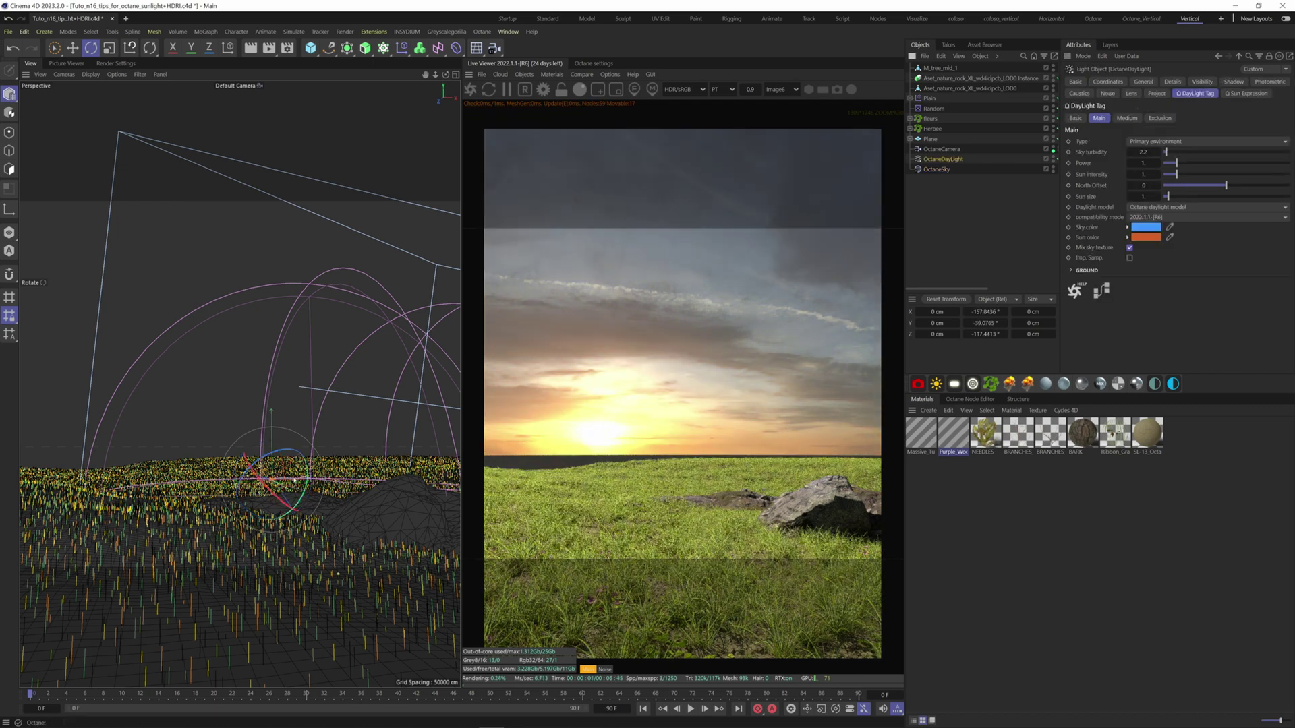
pyautogui.moveTo(280, 478)
pyautogui.mouseDown()
pyautogui.moveTo(265, 458)
pyautogui.moveTo(282, 460)
pyautogui.mouseUp()
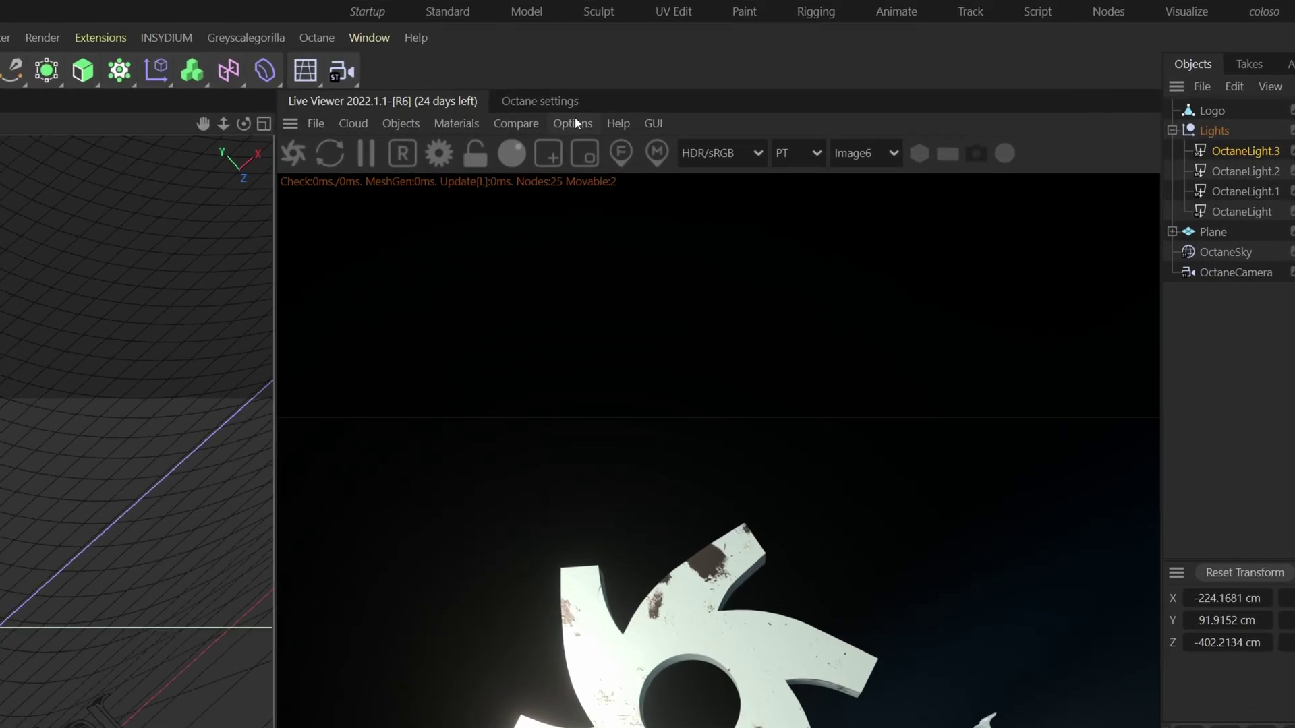
# Turn off the Live Viewer's camera update check and switch the viewport from OctaneCamera to the default camera.
pyautogui.click(610, 74)
pyautogui.moveTo(621, 156)
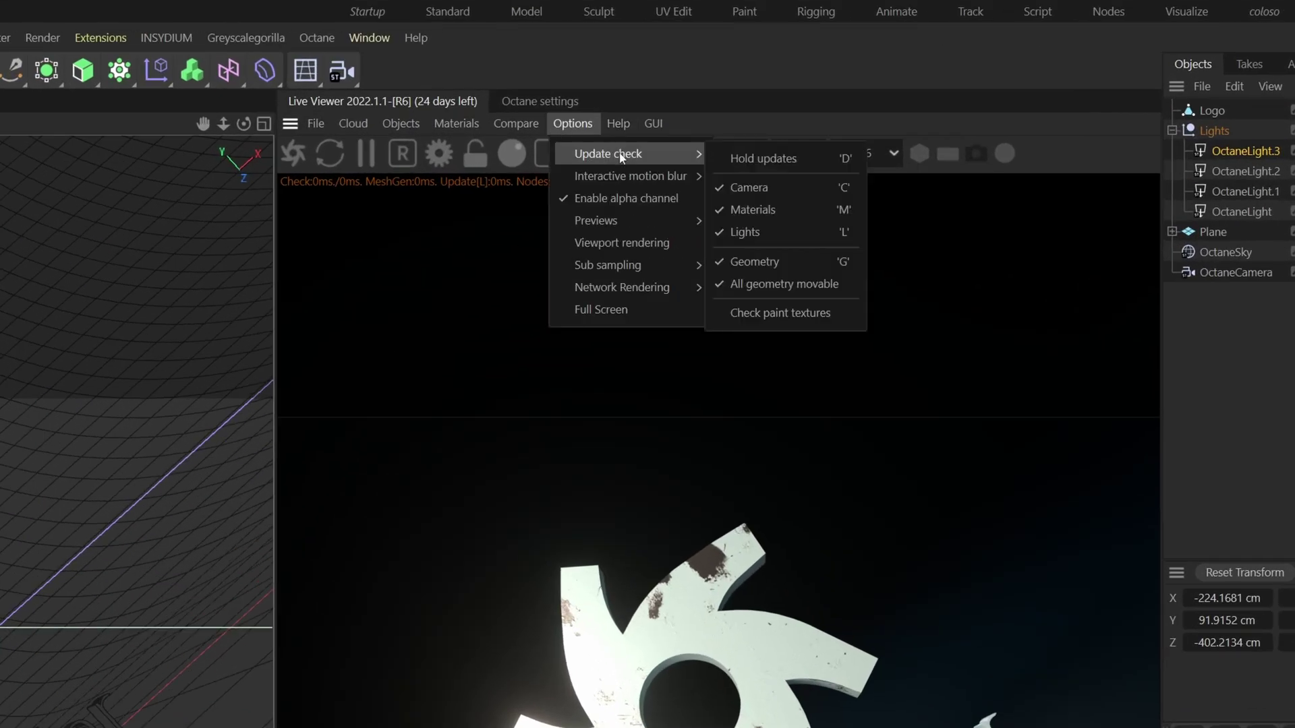
pyautogui.click(765, 187)
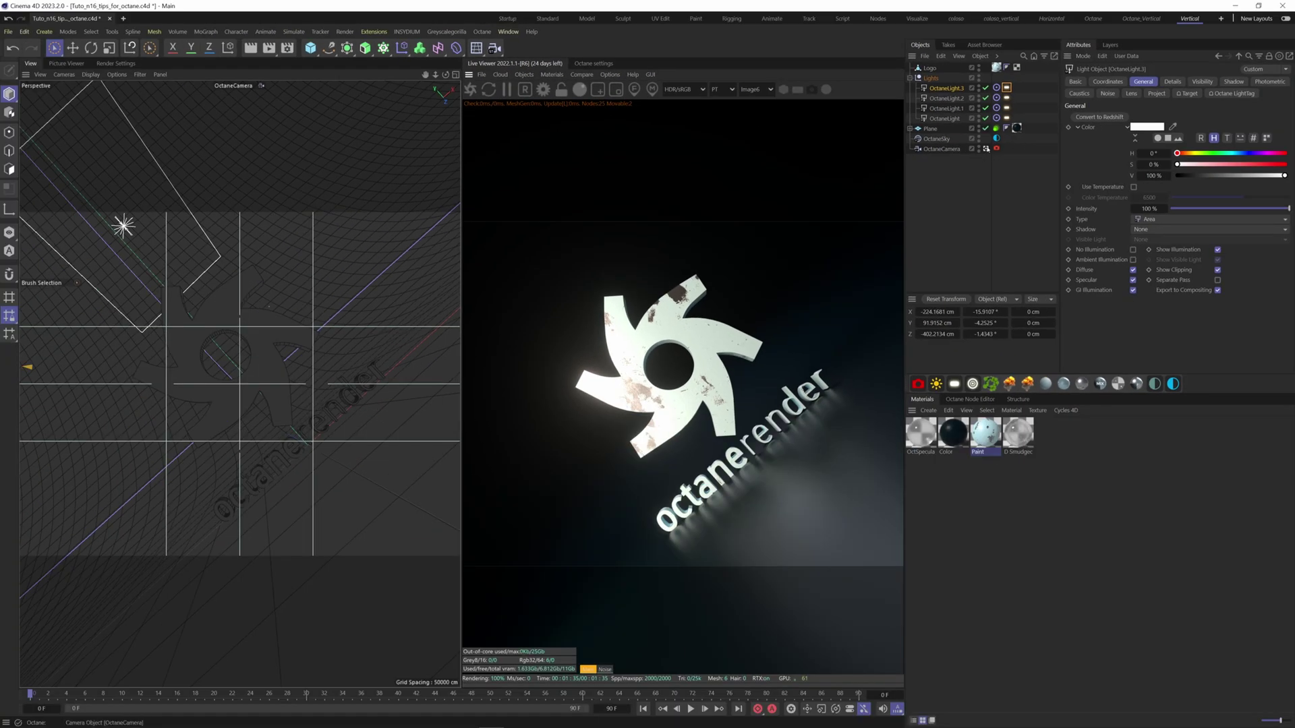
pyautogui.click(986, 149)
pyautogui.keyDown('alt'); pyautogui.moveTo(296, 317); pyautogui.dragTo(465, 323); pyautogui.keyUp('alt')
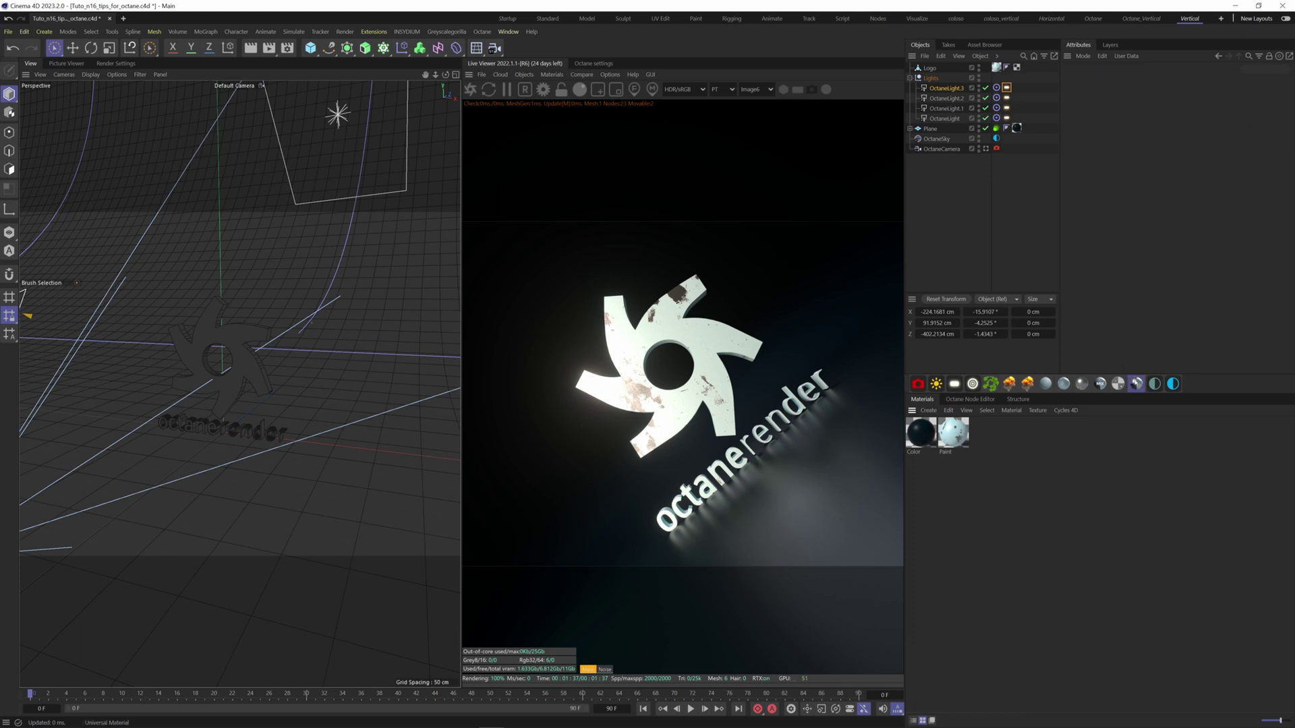
# Connect the three image textures to the Albedo, Normal and Roughness inputs of the new universal material in the Octane Node Editor.
pyautogui.click(953, 432)
pyautogui.click(970, 400)
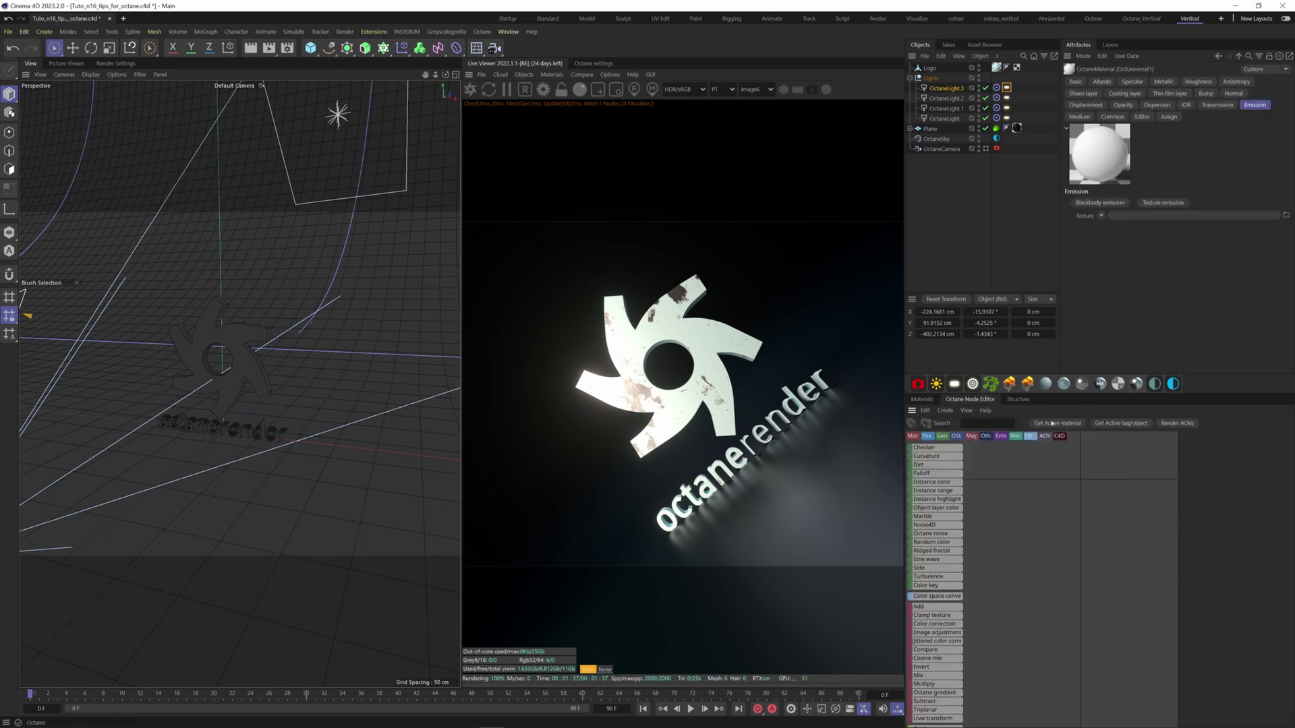
pyautogui.click(1053, 424)
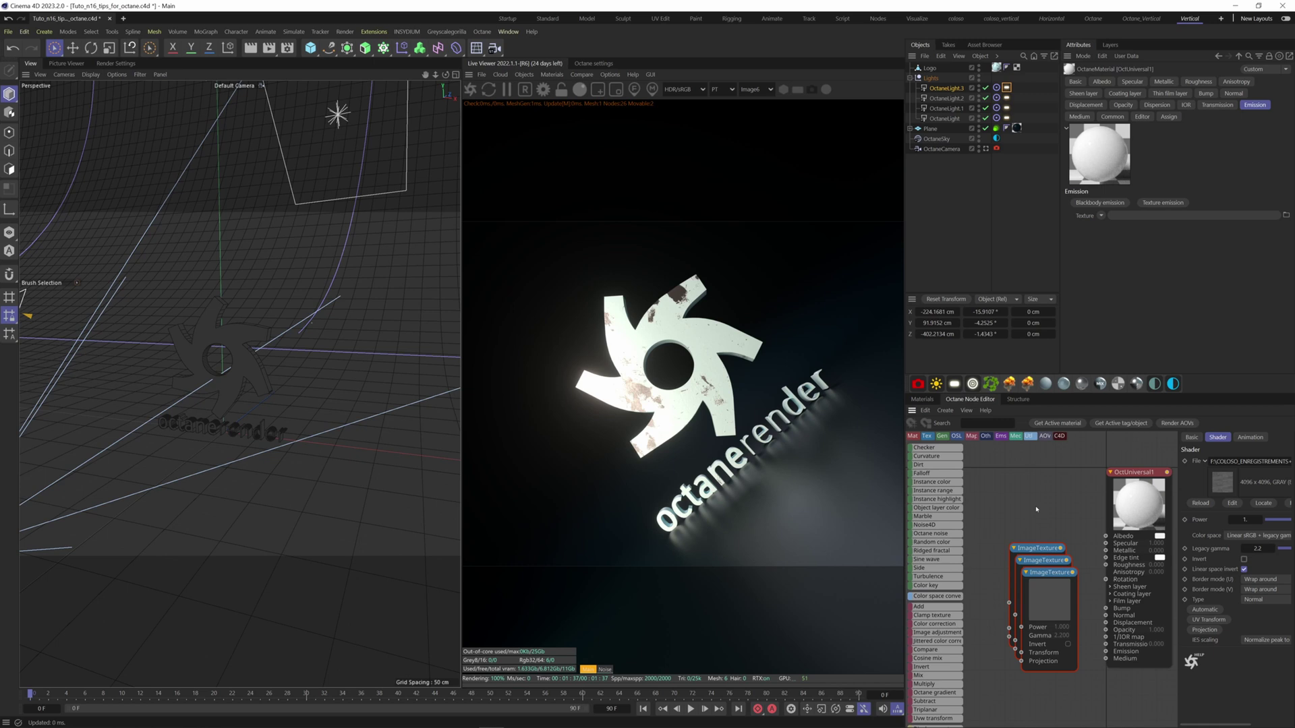
pyautogui.moveTo(1038, 548); pyautogui.dragTo(1106, 536)
pyautogui.moveTo(1048, 572); pyautogui.dragTo(1106, 615)
pyautogui.moveTo(978, 571); pyautogui.dragTo(941, 647)
pyautogui.moveTo(1022, 625); pyautogui.dragTo(1108, 565)
# Try to replace the Logo's material with the new universal material.
pyautogui.click(922, 400)
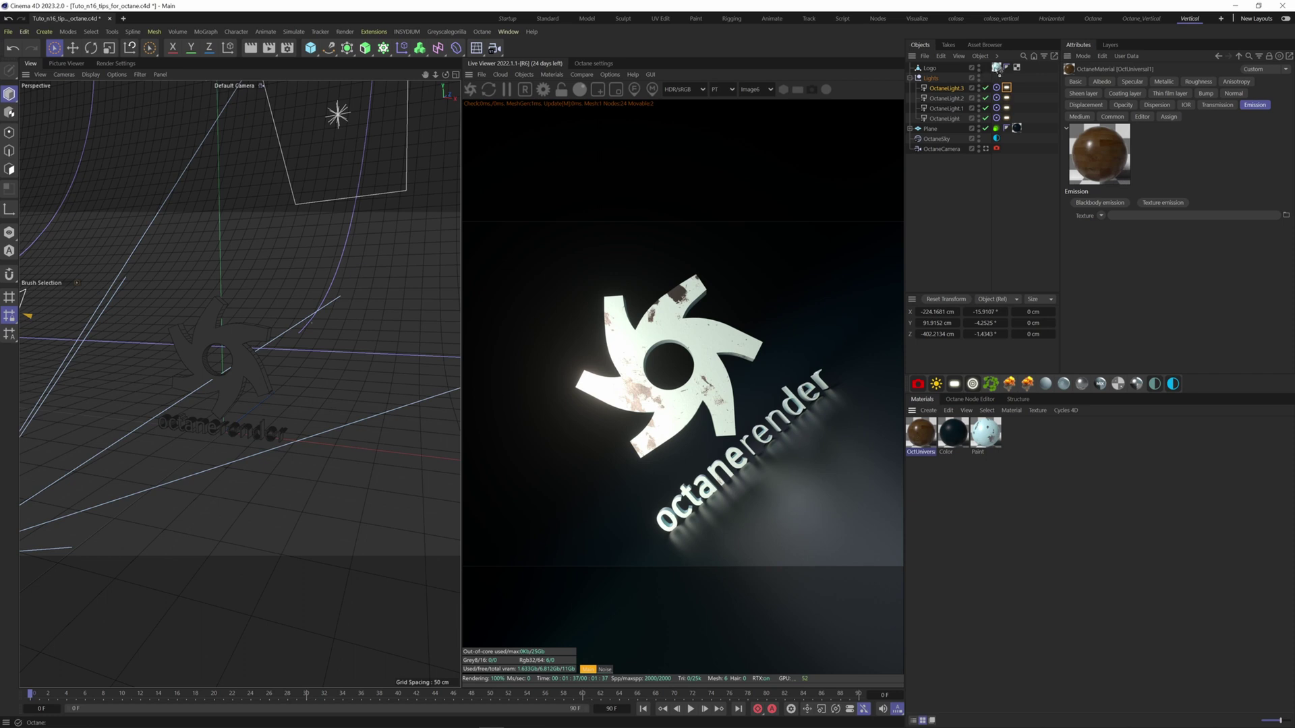
pyautogui.moveTo(999, 72); pyautogui.dragTo(997, 68)
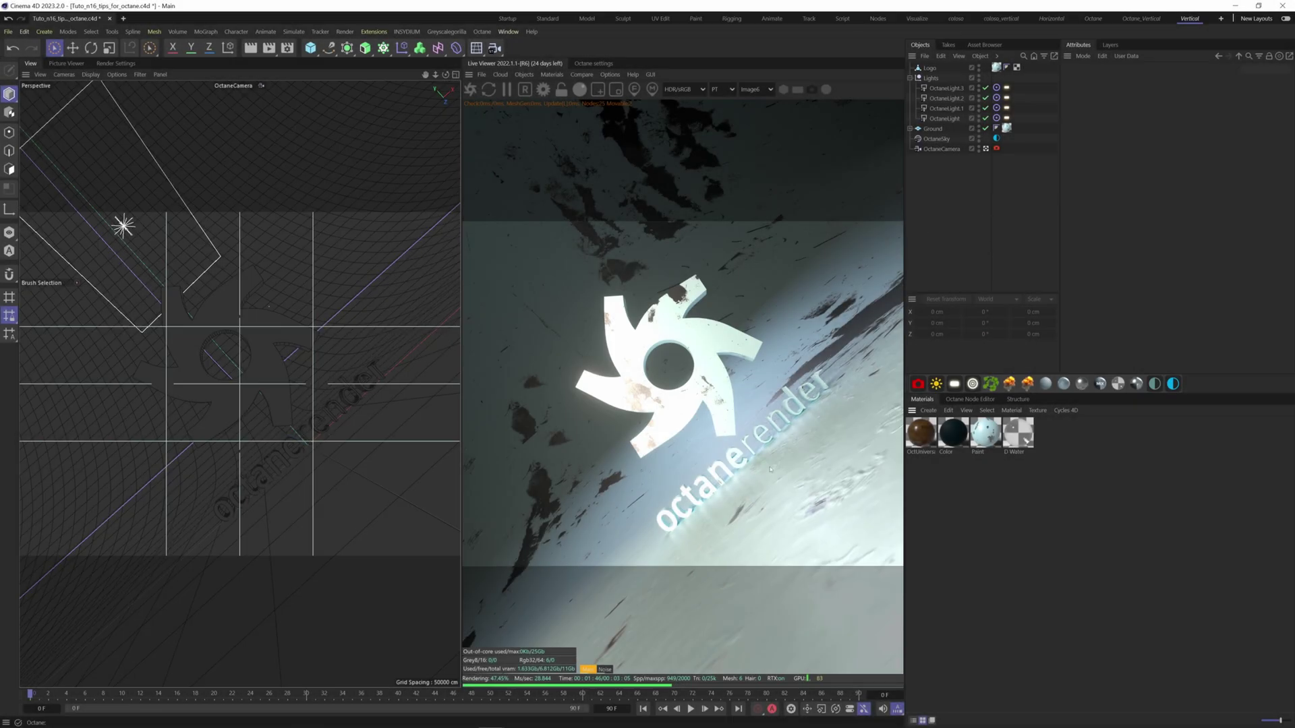
# Add an Octane ObjectTag to the Ground plane.
pyautogui.click(933, 129)
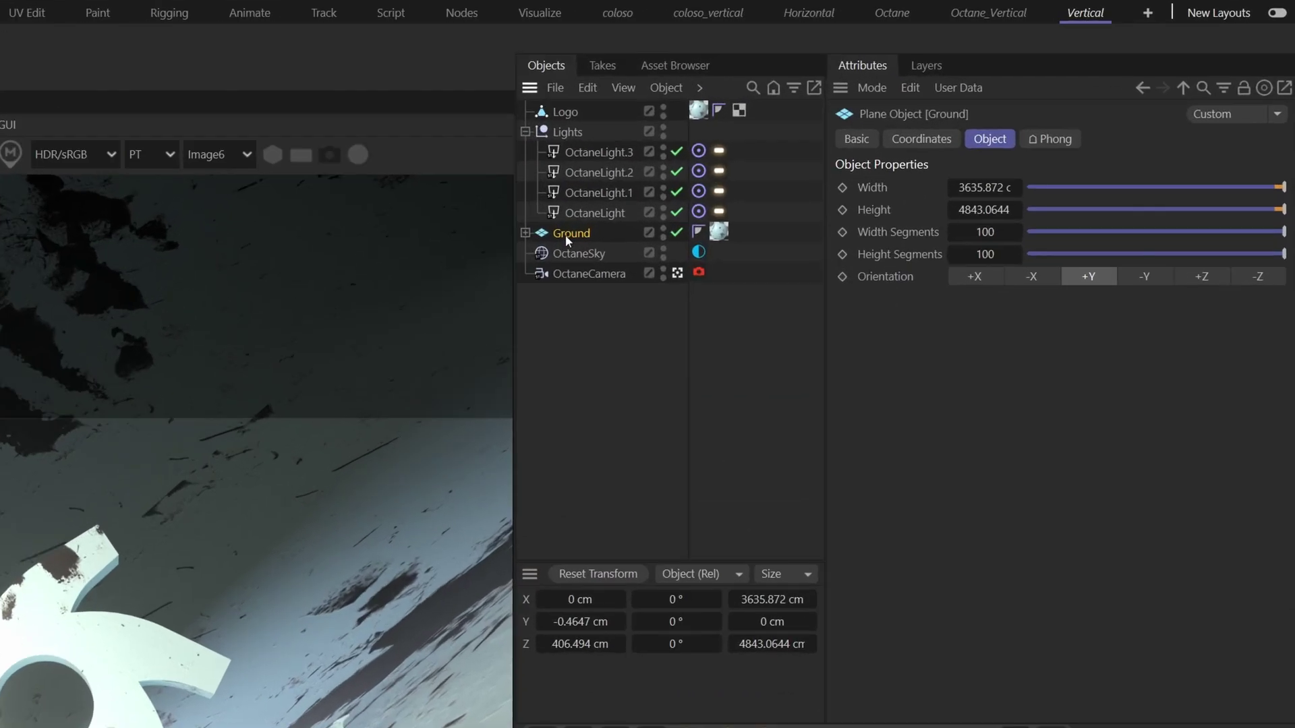
pyautogui.rightClick(858, 150)
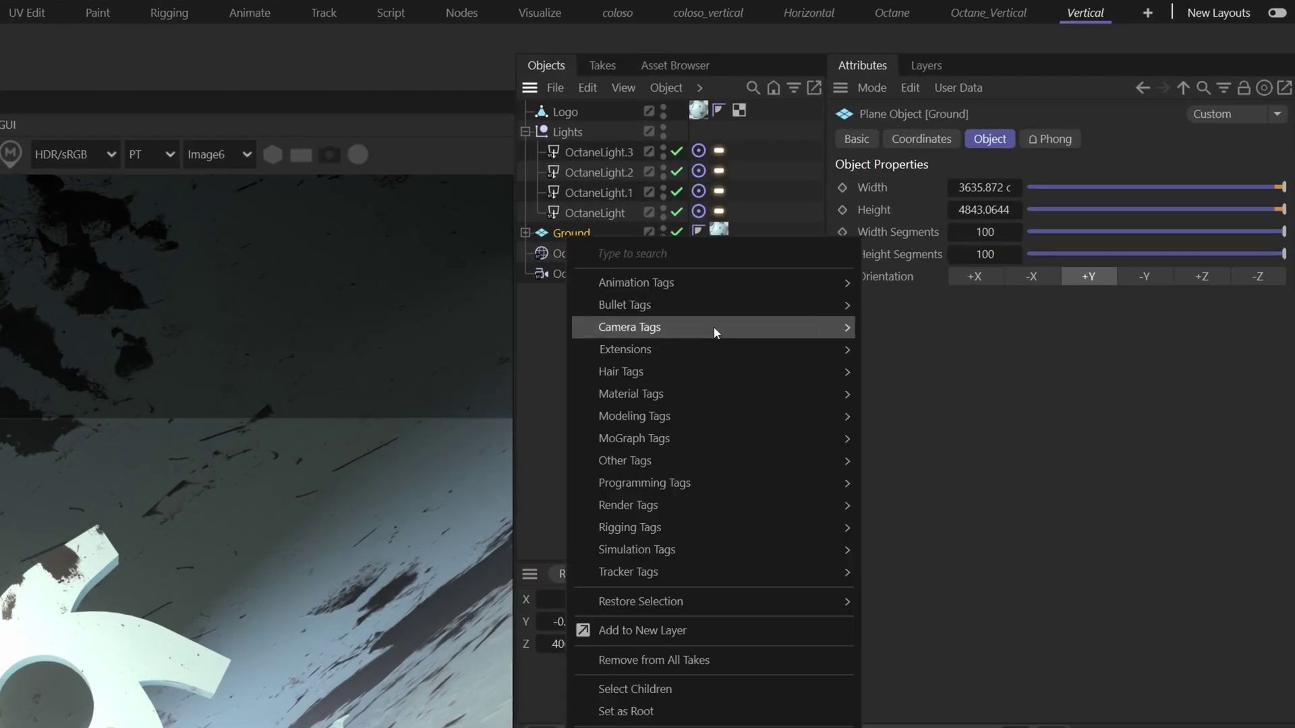
pyautogui.moveTo(902, 219)
pyautogui.moveTo(921, 354)
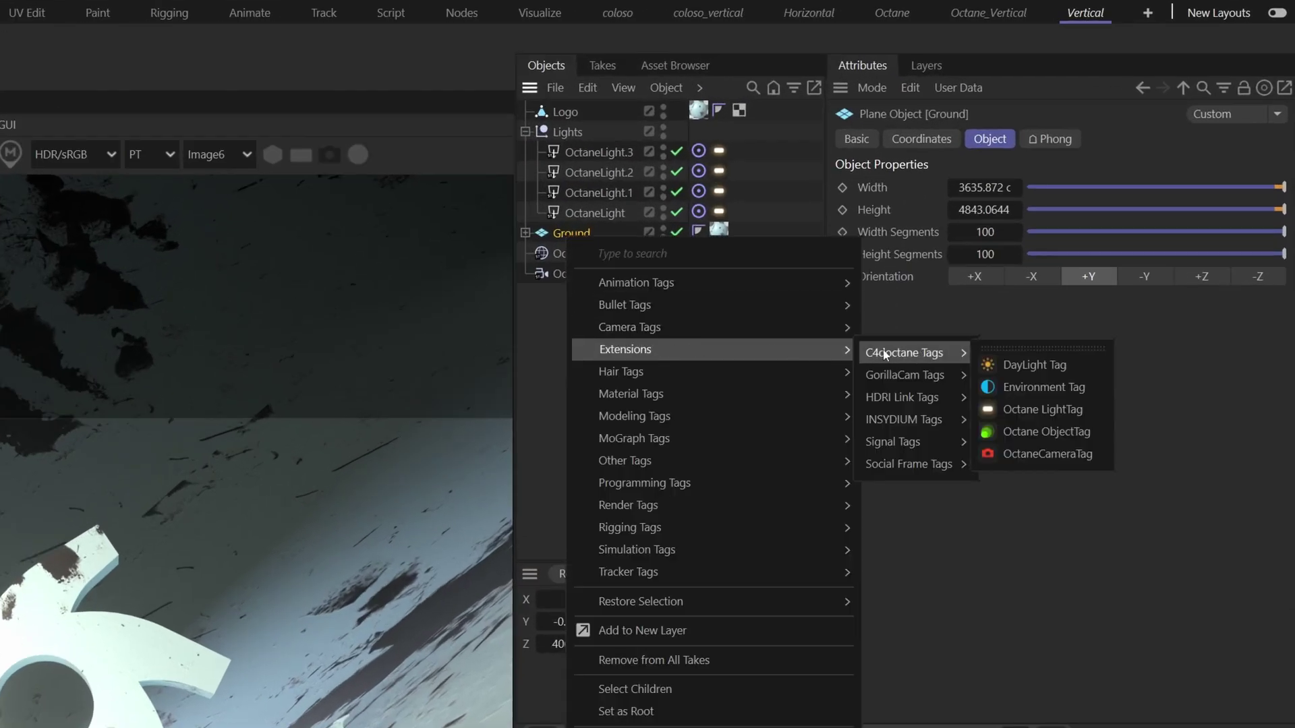
pyautogui.click(1044, 434)
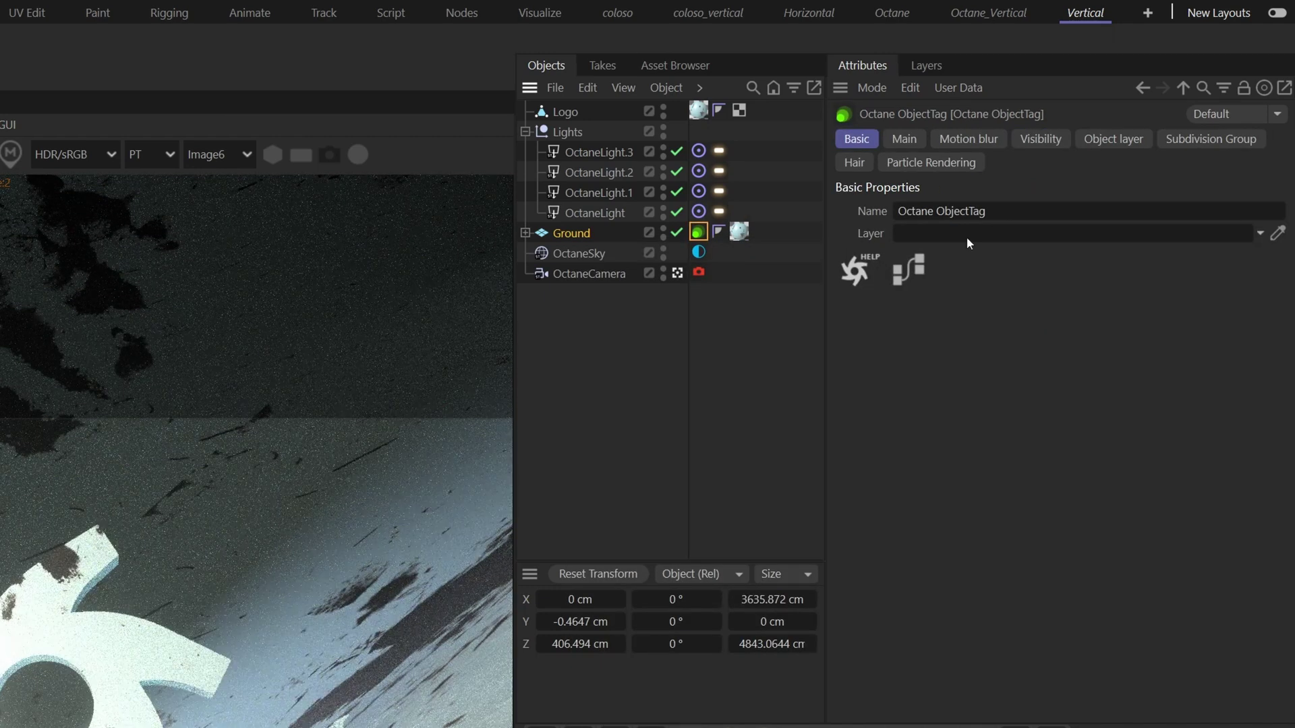
# Raise the Light pass ID by one for the light tags of all four OctaneLight objects together.
pyautogui.click(719, 211)
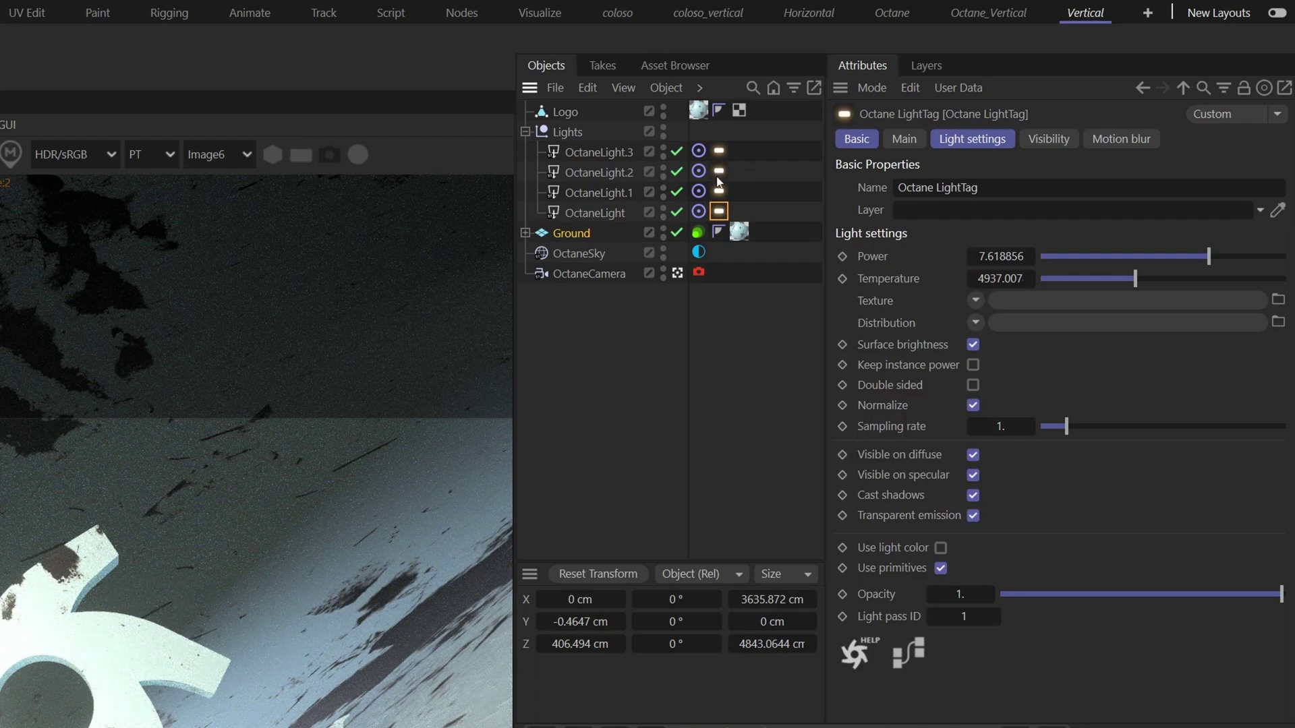
pyautogui.keyDown('shift'); pyautogui.click(720, 151); pyautogui.keyUp('shift')
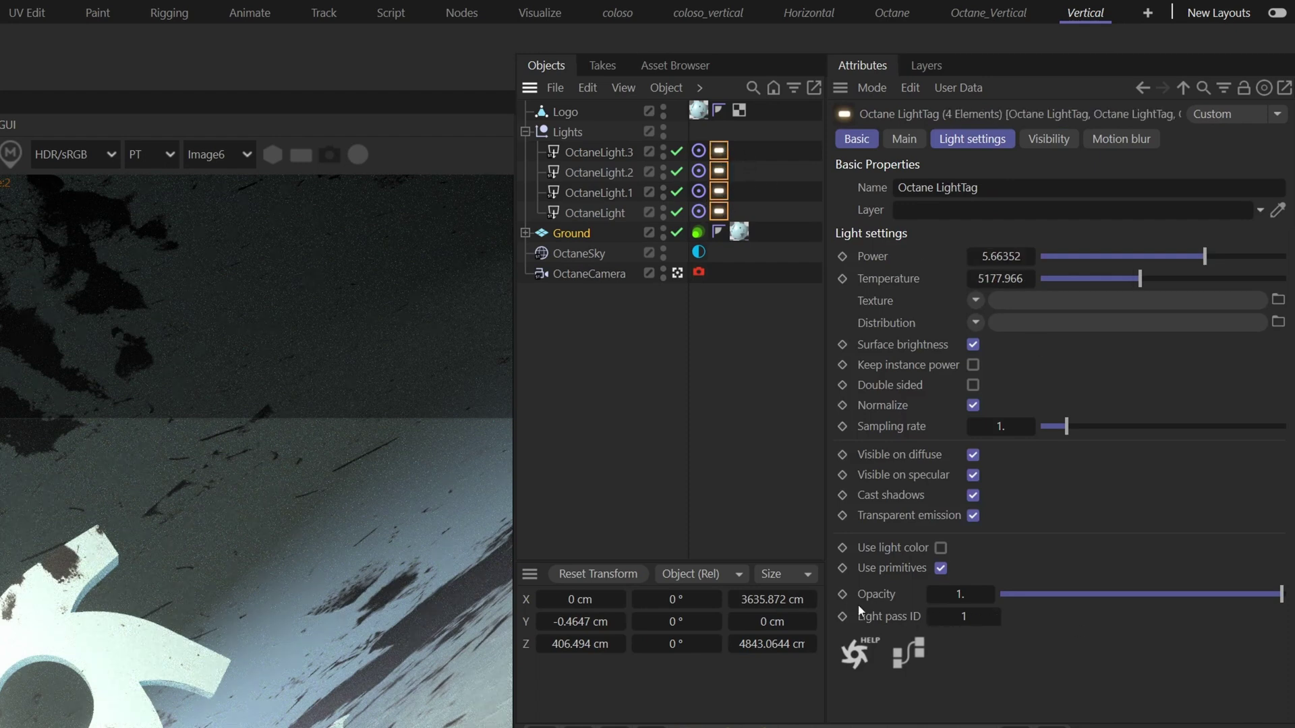
pyautogui.click(997, 617)
# Enable the light pass mask in the Ground's Octane ObjectTag and exclude light pass 2 from it.
pyautogui.click(698, 232)
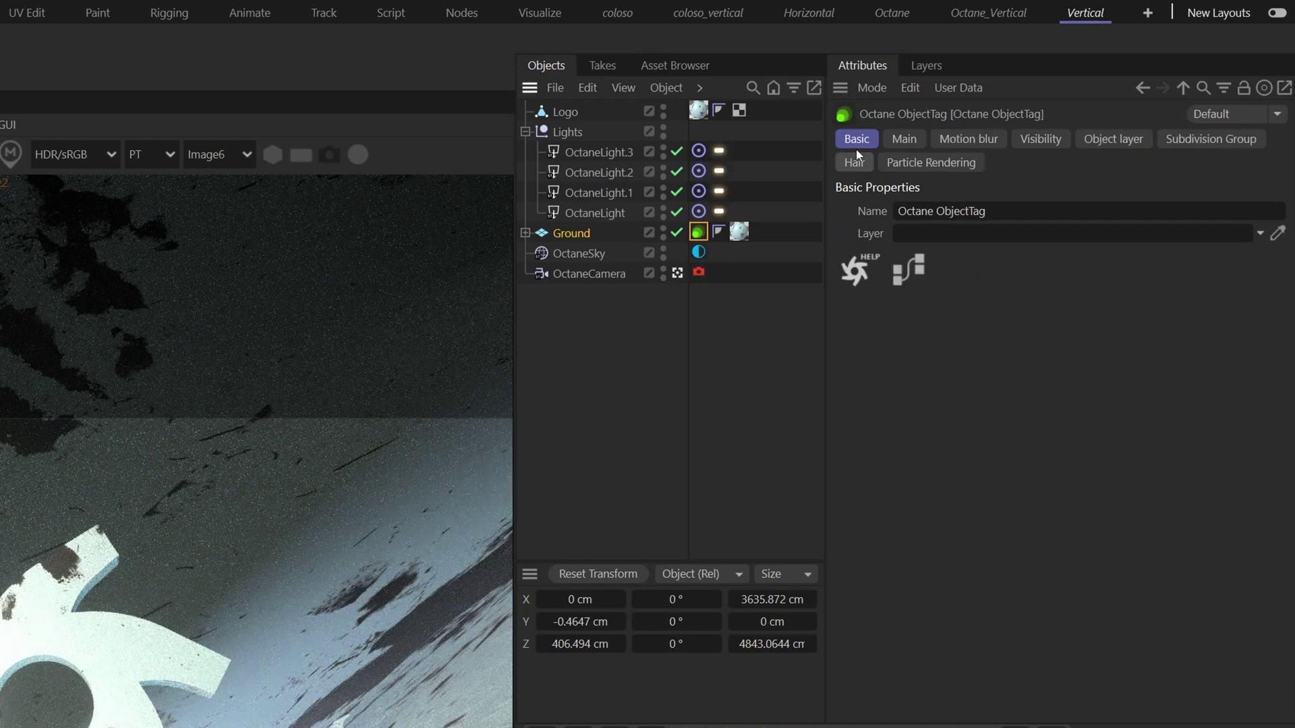
pyautogui.click(1109, 140)
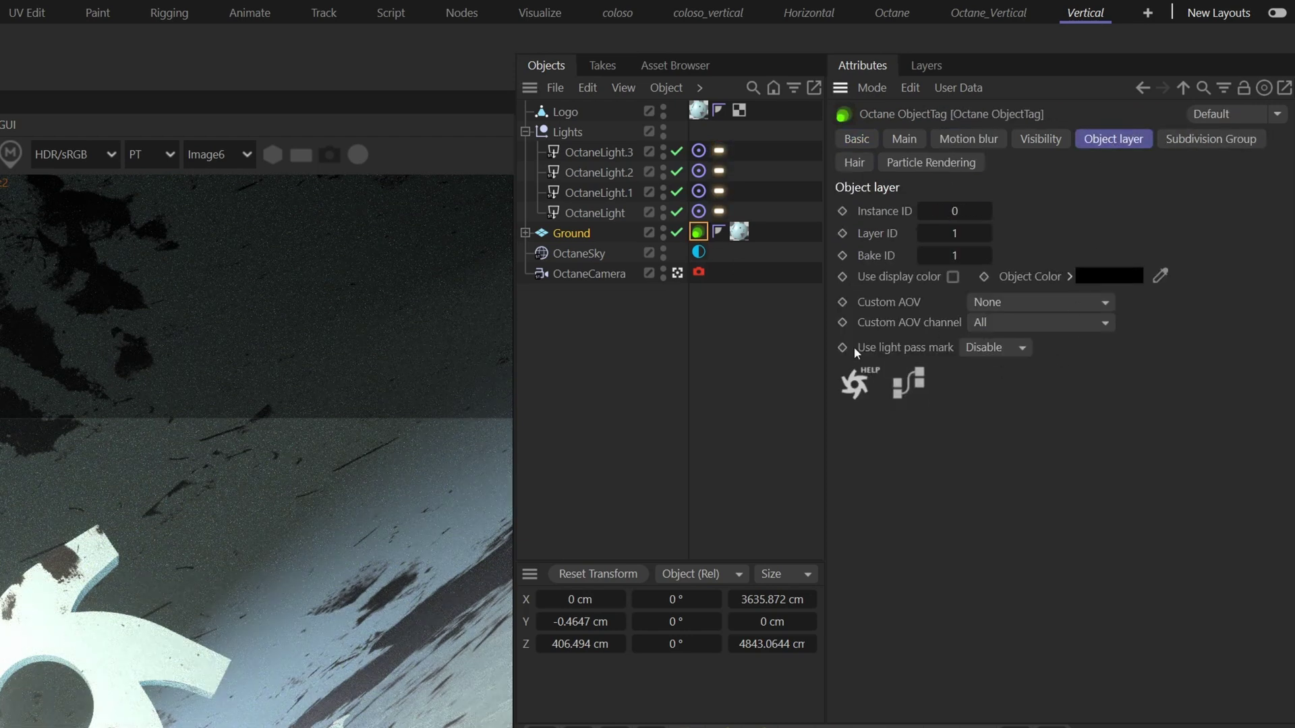
pyautogui.click(998, 347)
pyautogui.click(997, 386)
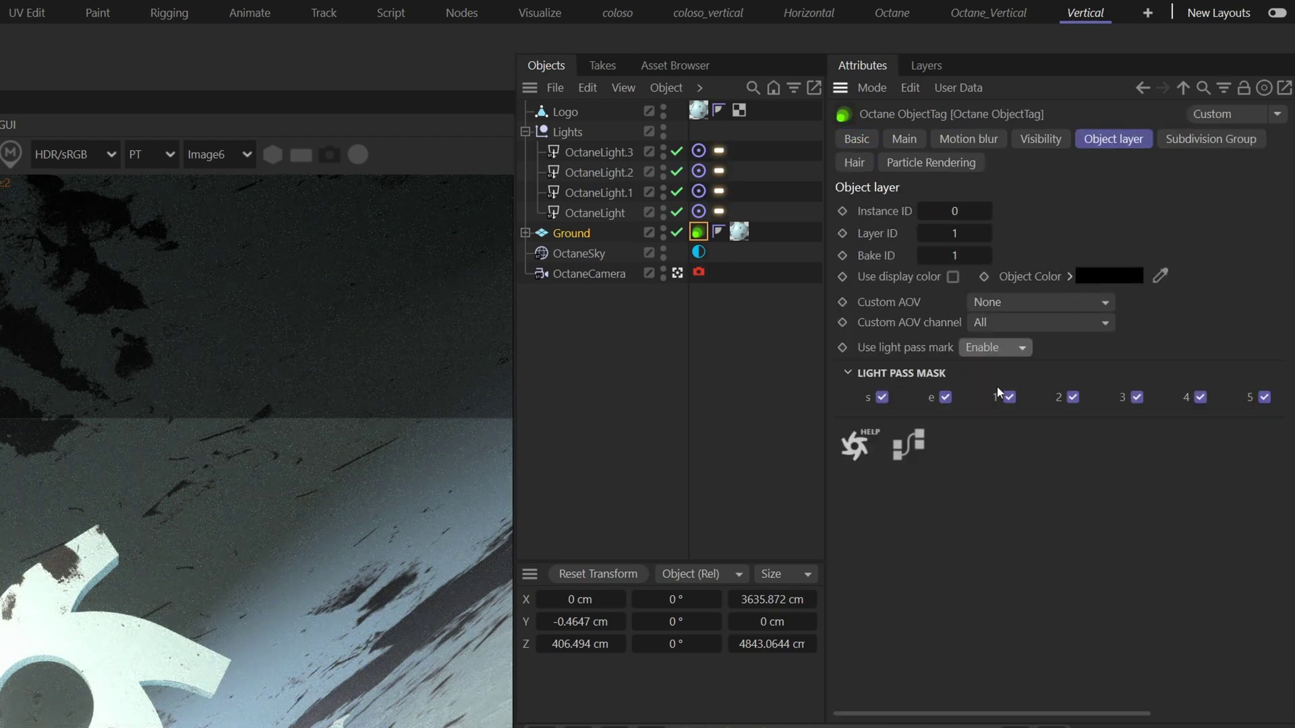
pyautogui.click(1071, 398)
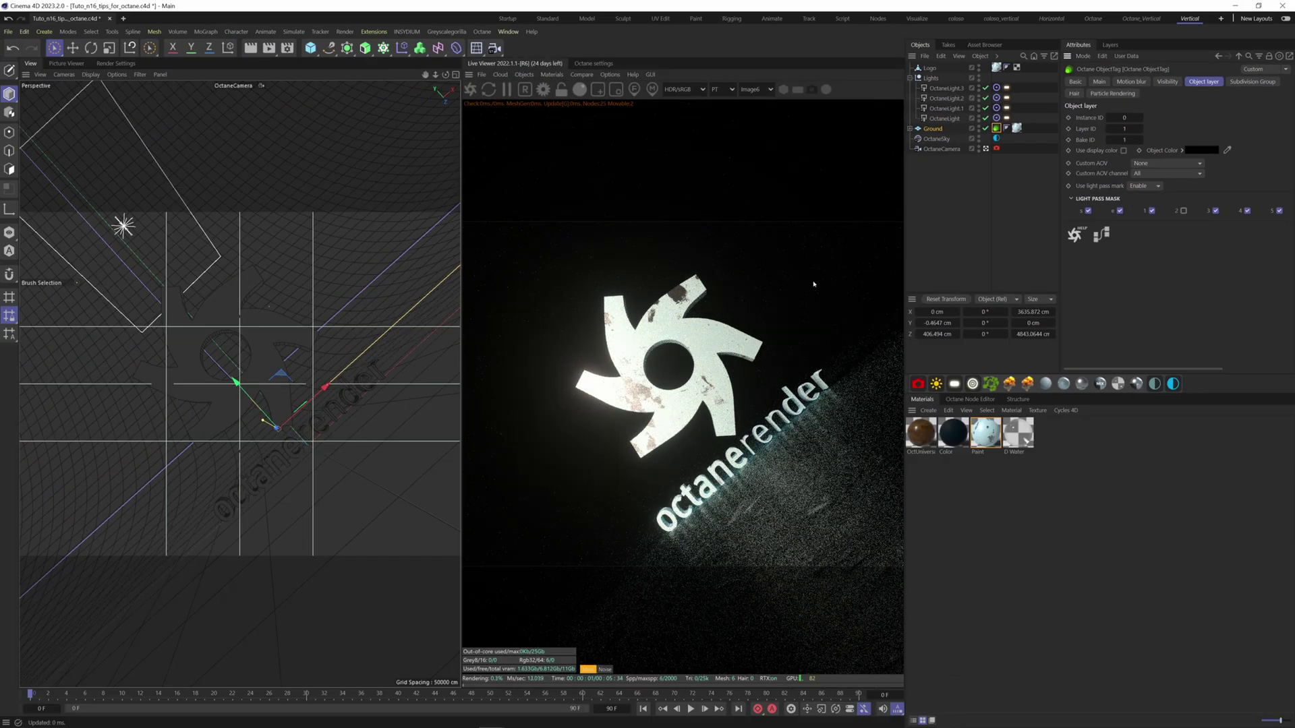